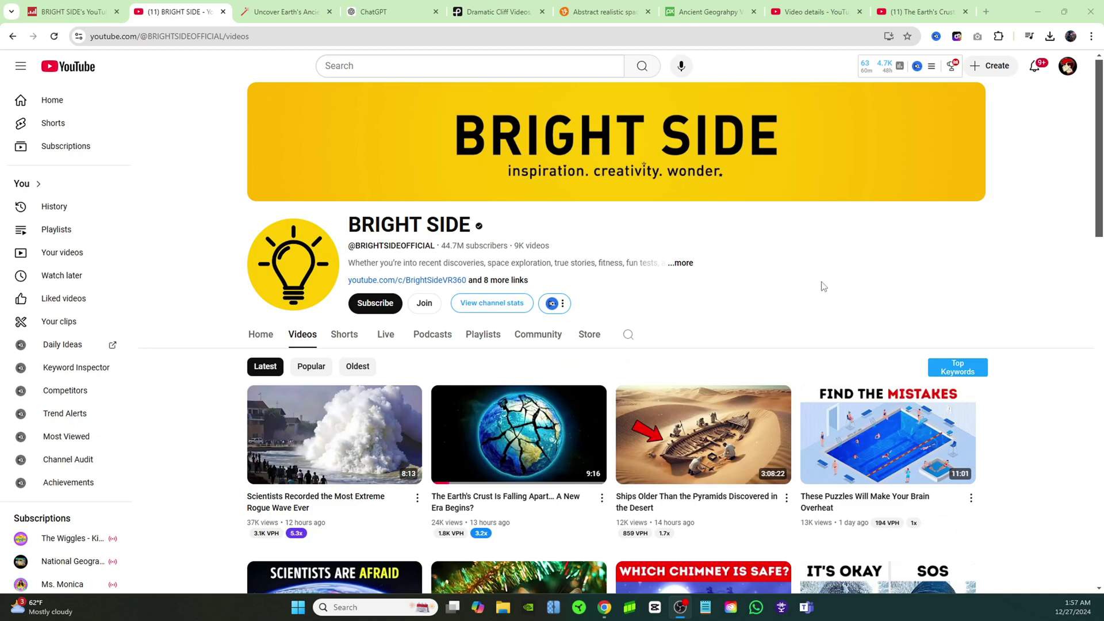
- Open the Earth's Crust video page and scroll through it
click(916, 11)
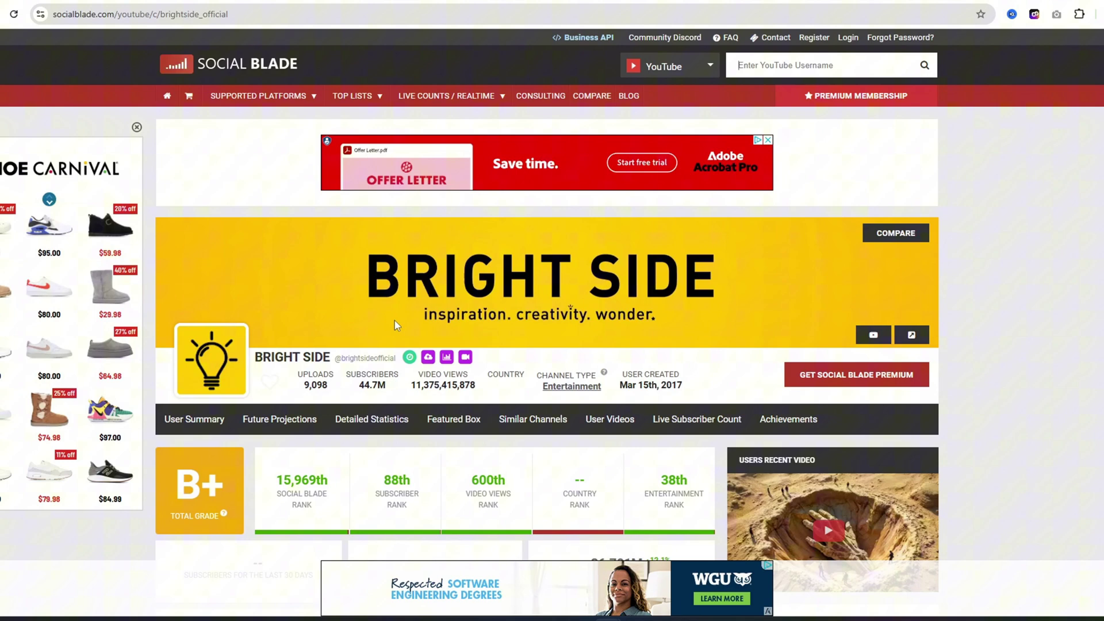
scroll(562, 456, down, 5)
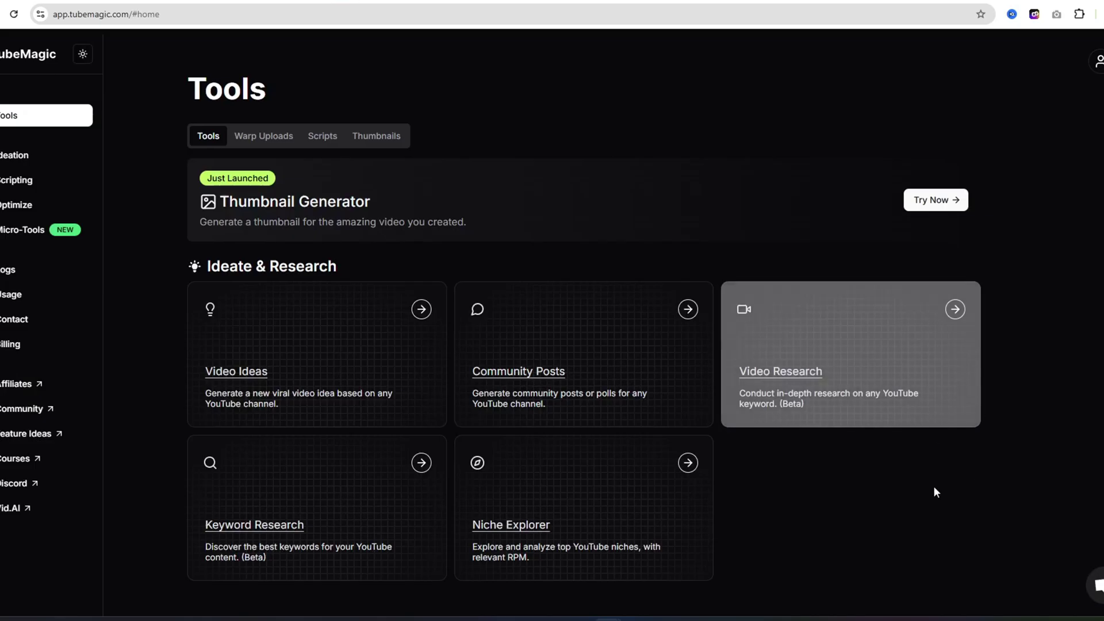
scroll(862, 477, down, 3)
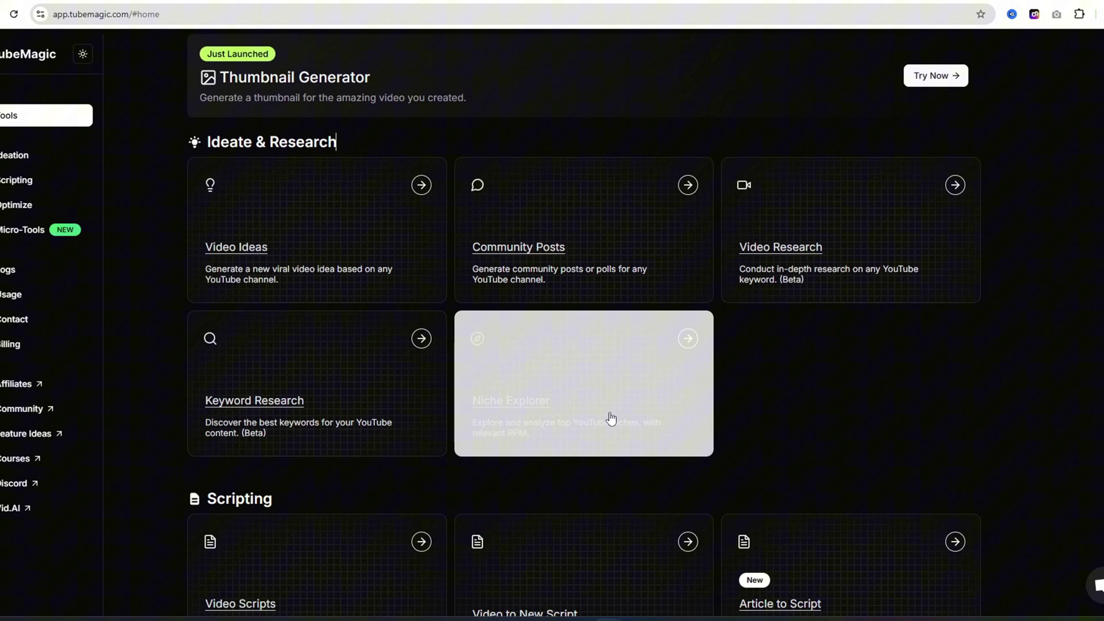
- Browse the results of TubeMagic's Niche Explorer tool
click(572, 385)
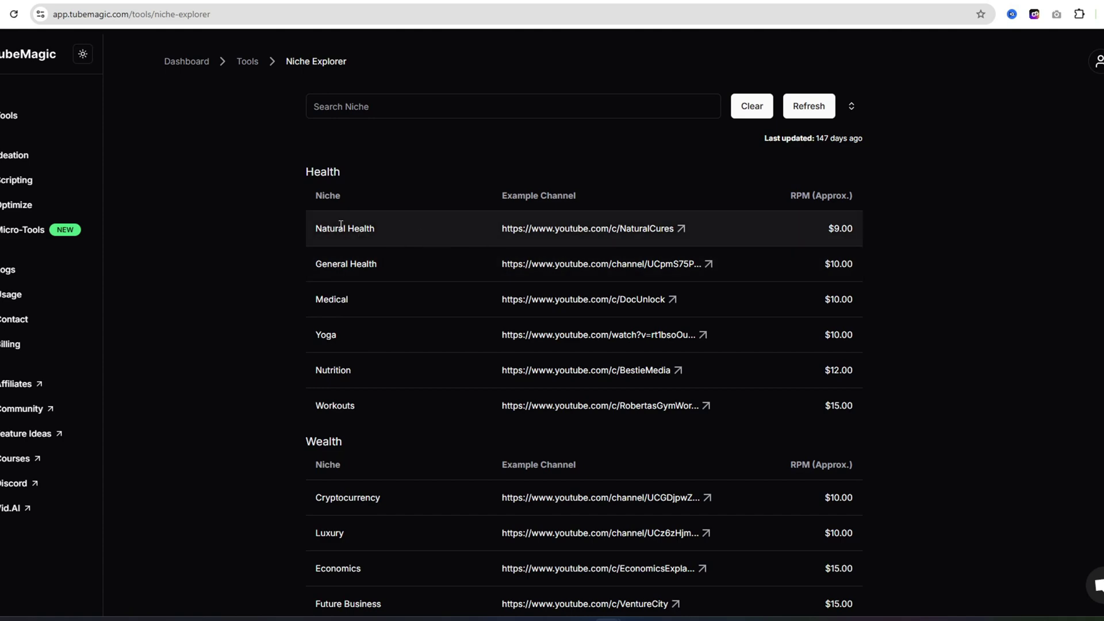
scroll(361, 225, down, 5)
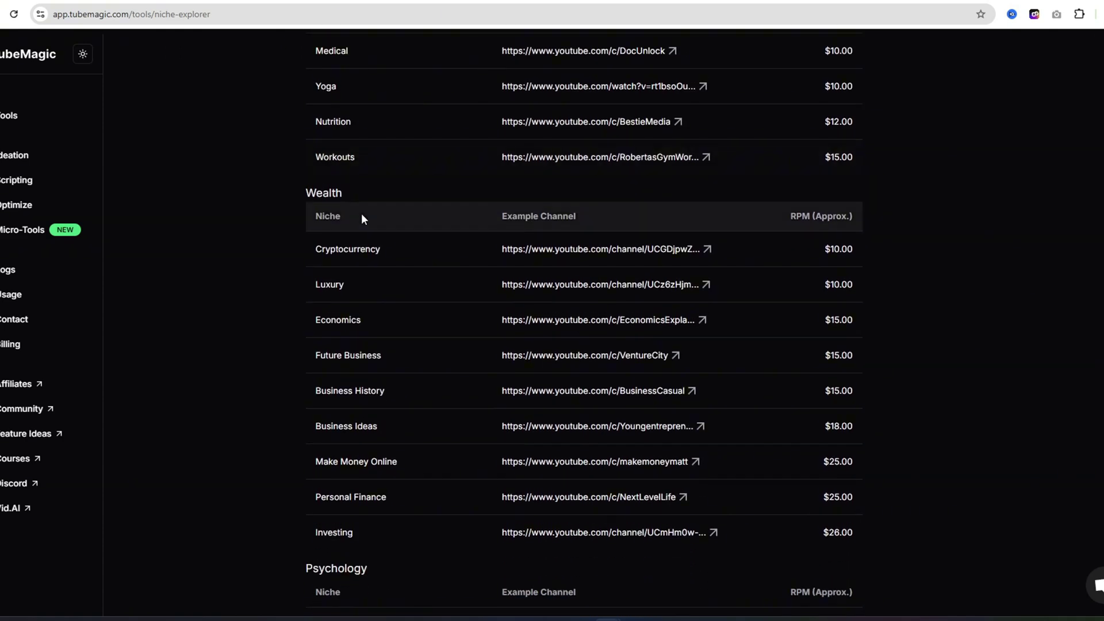
scroll(361, 219, down, 7)
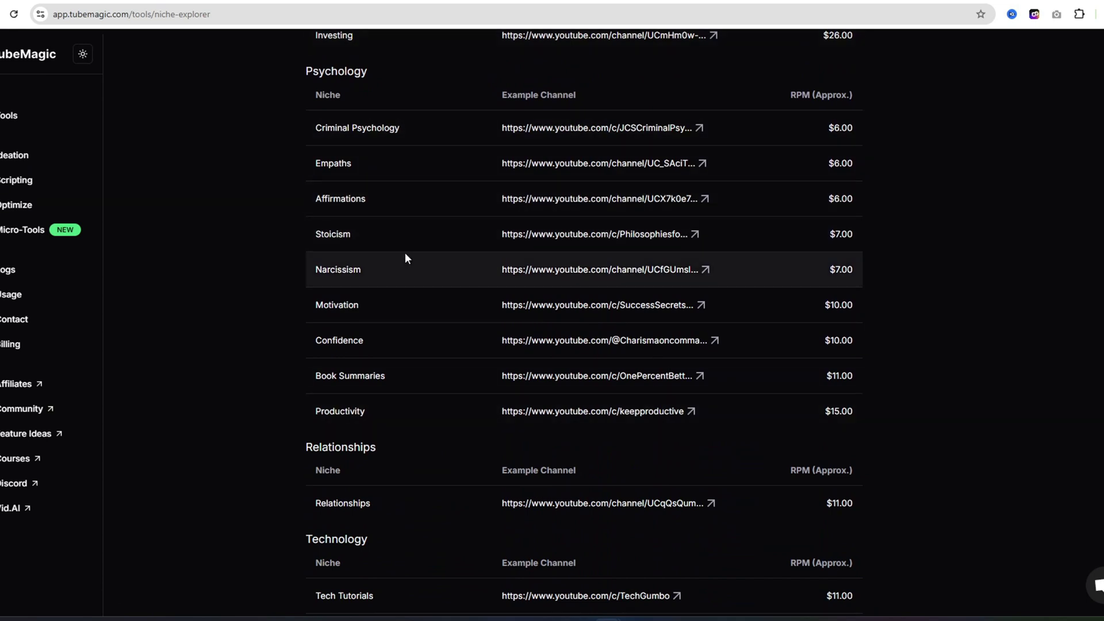
scroll(575, 270, up, 2)
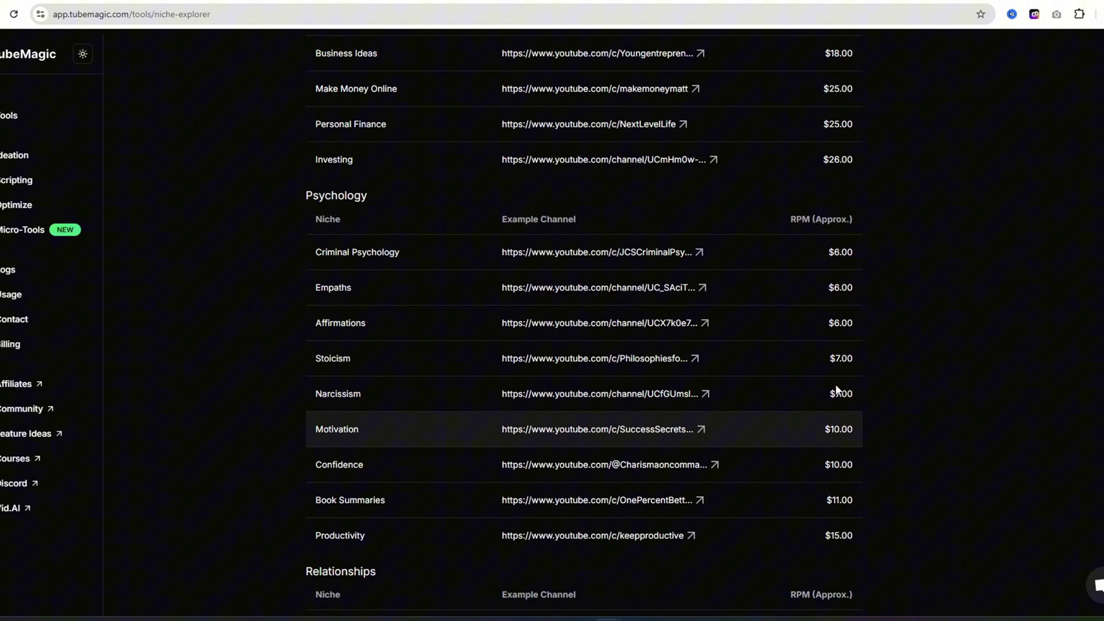
scroll(809, 382, down, 1)
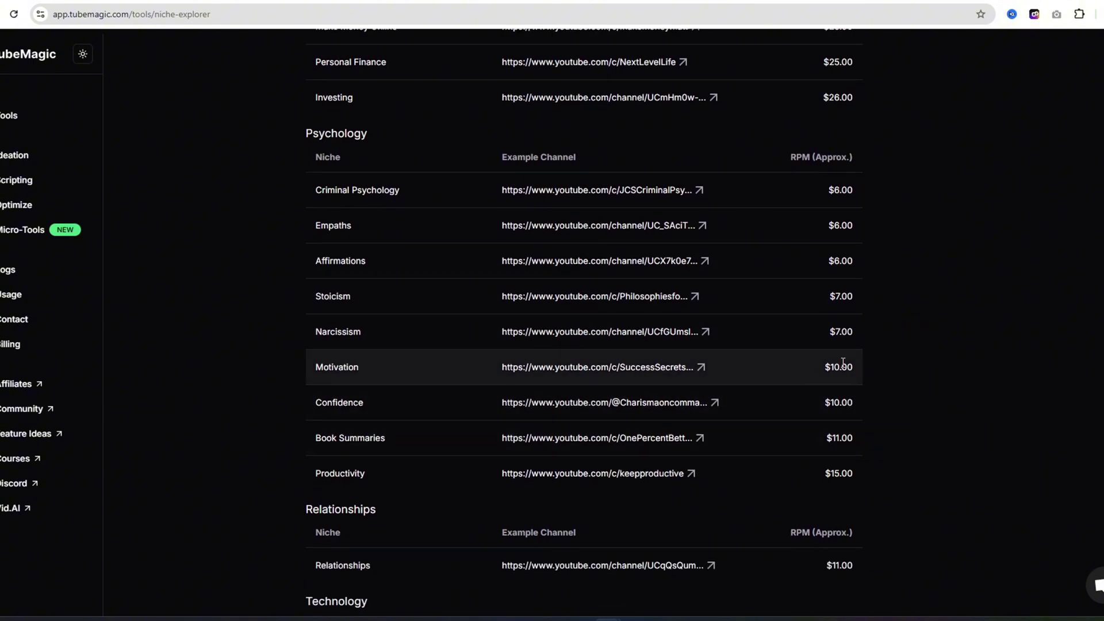
scroll(925, 396, down, 5)
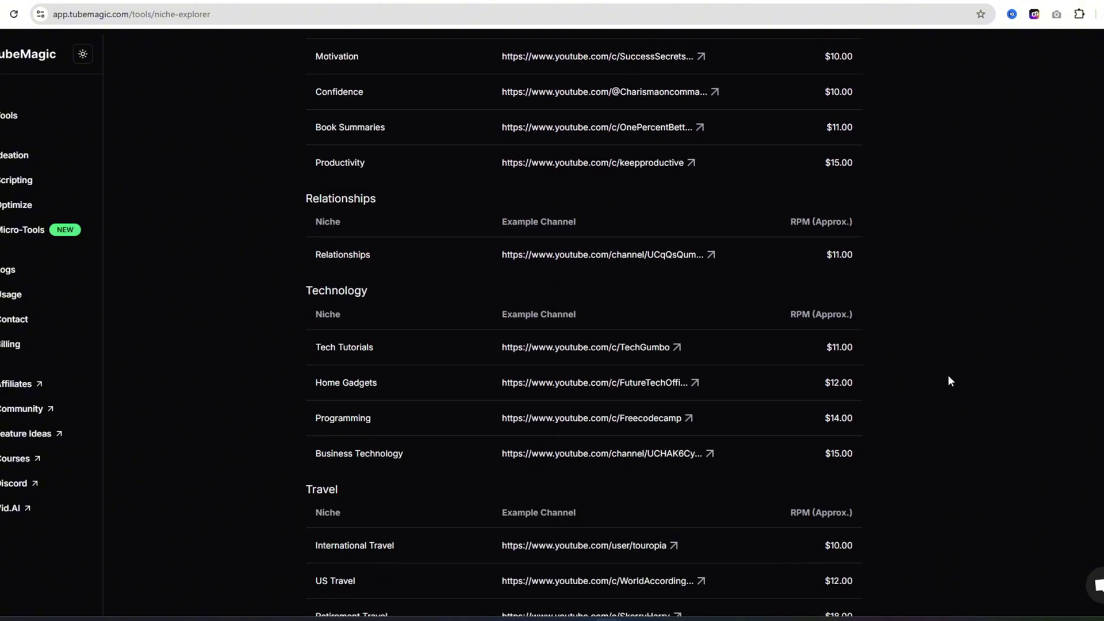
scroll(948, 377, down, 3)
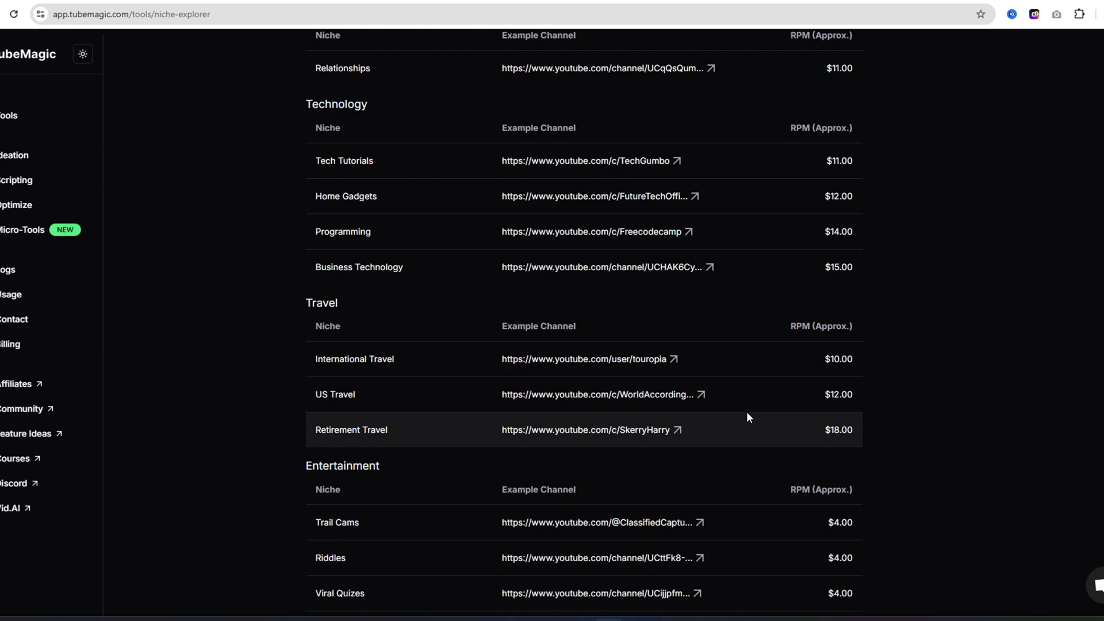
scroll(754, 385, down, 1)
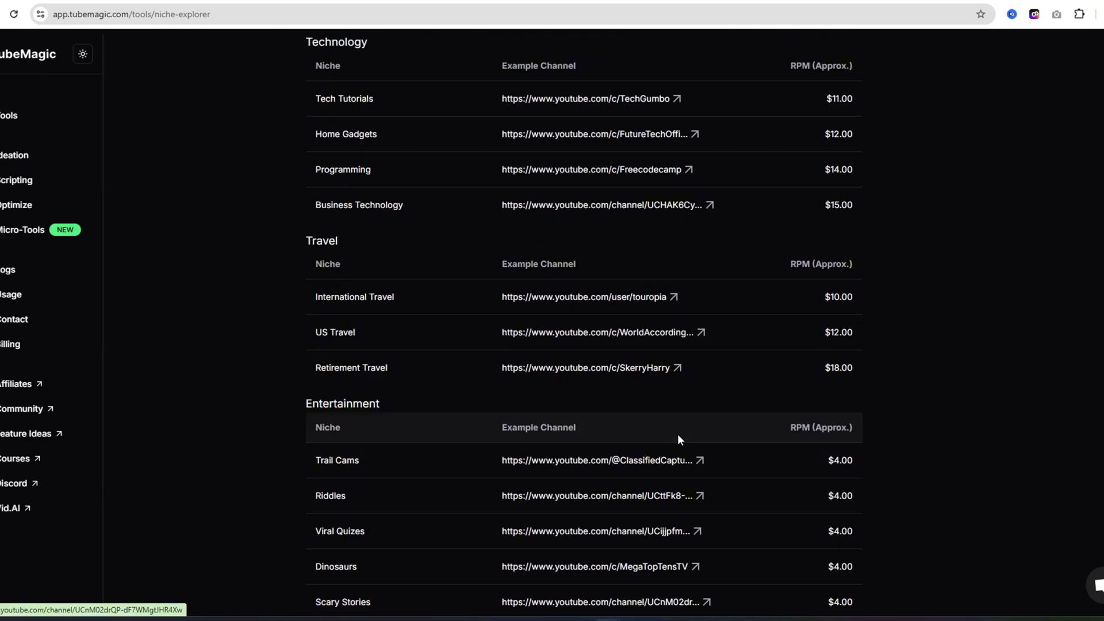
scroll(732, 415, down, 4)
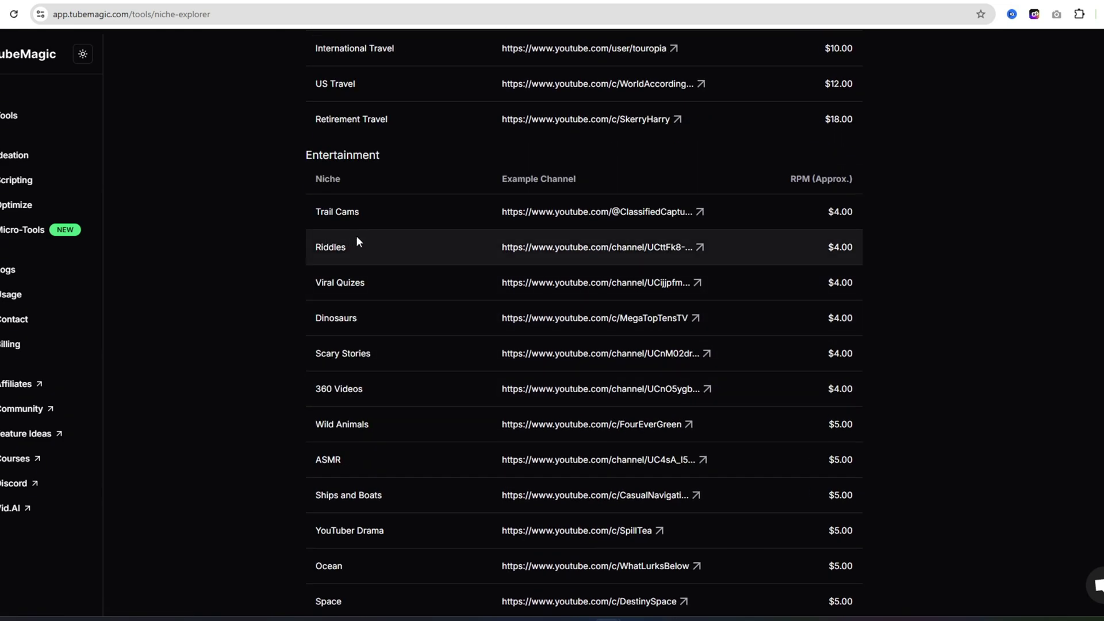
scroll(366, 241, up, 1)
scroll(371, 250, down, 4)
scroll(367, 248, down, 15)
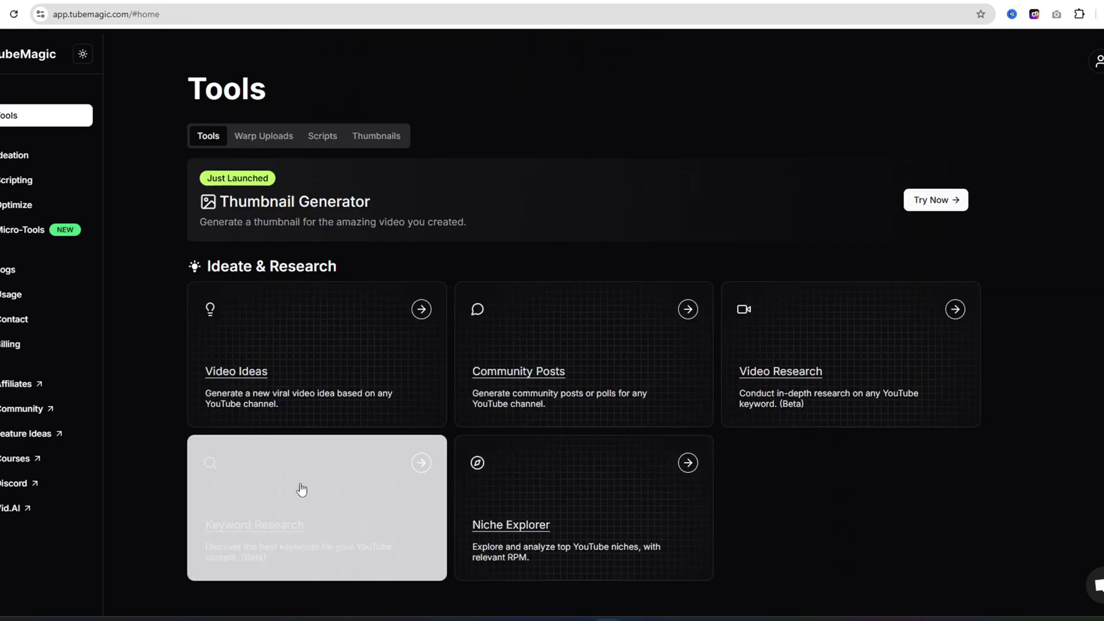
- Run a Keyword Research search for 'ai tools' and check its Magic Score
click(305, 494)
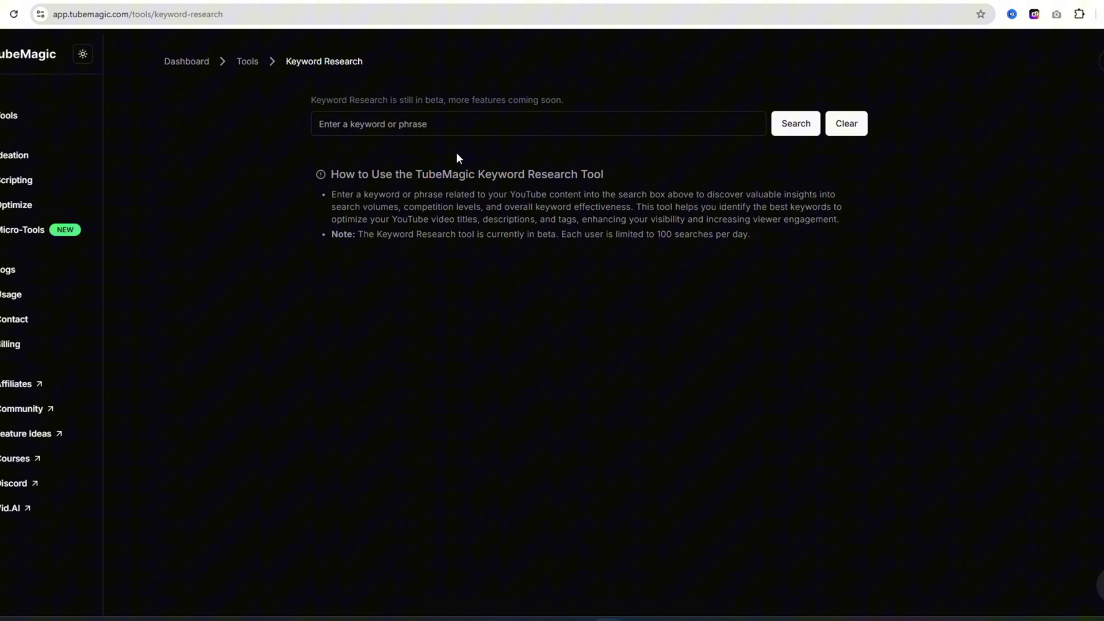
click(388, 130)
text(ai tools)
key(Return)
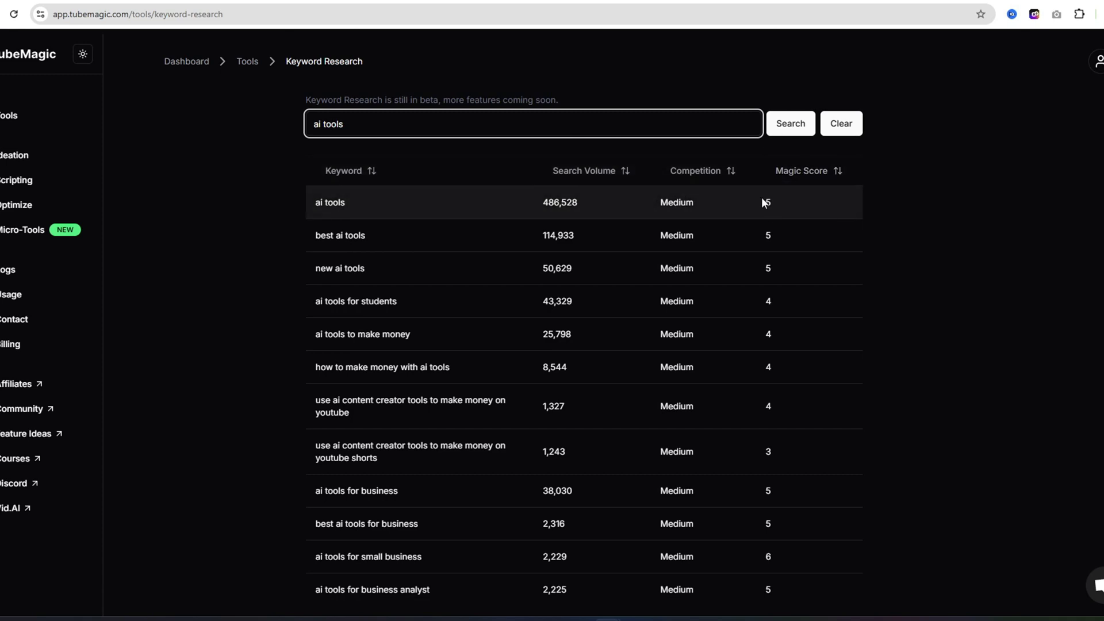
drag(762, 199, 775, 203)
click(863, 231)
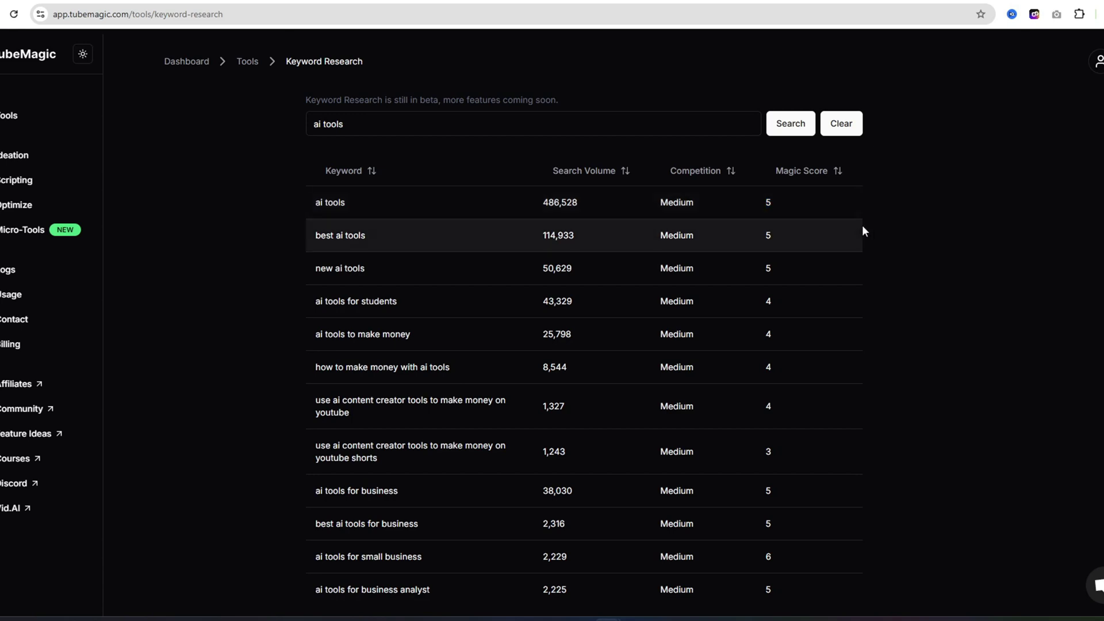
- Search Video Research for 'ai tools' and scan the matching videos
key(alt+Left)
scroll(784, 322, up, 1)
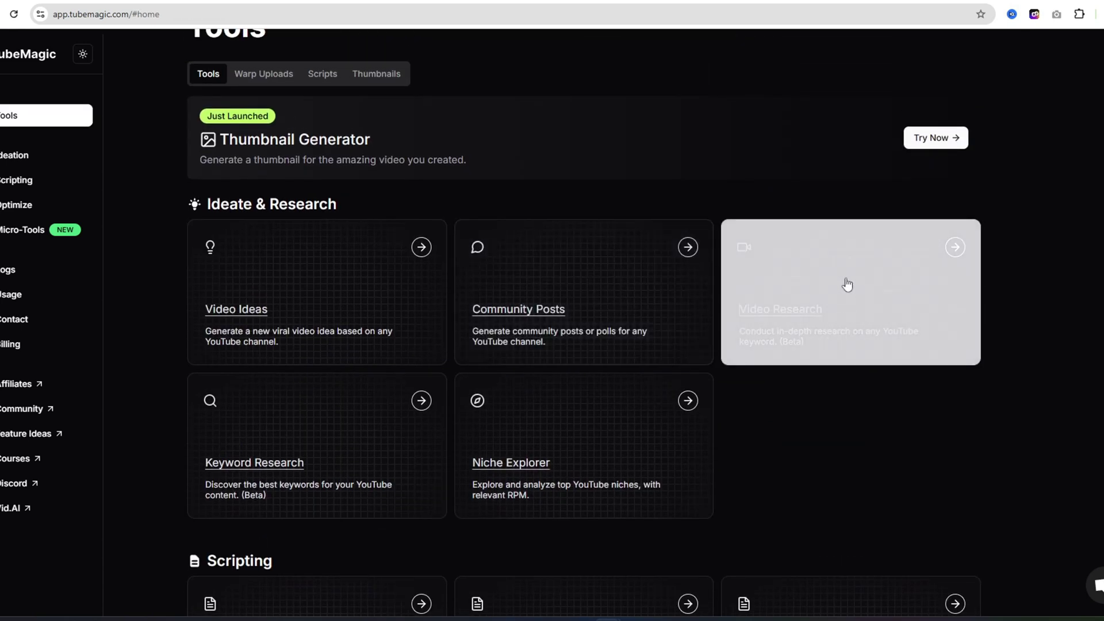
click(845, 284)
click(520, 144)
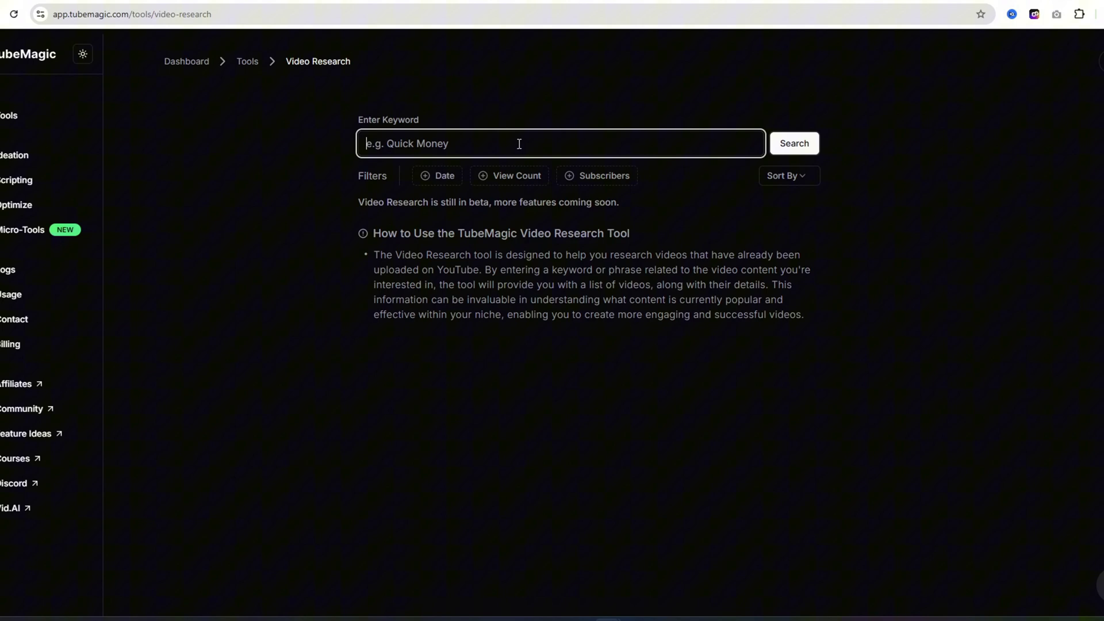
text(ai tools)
key(Return)
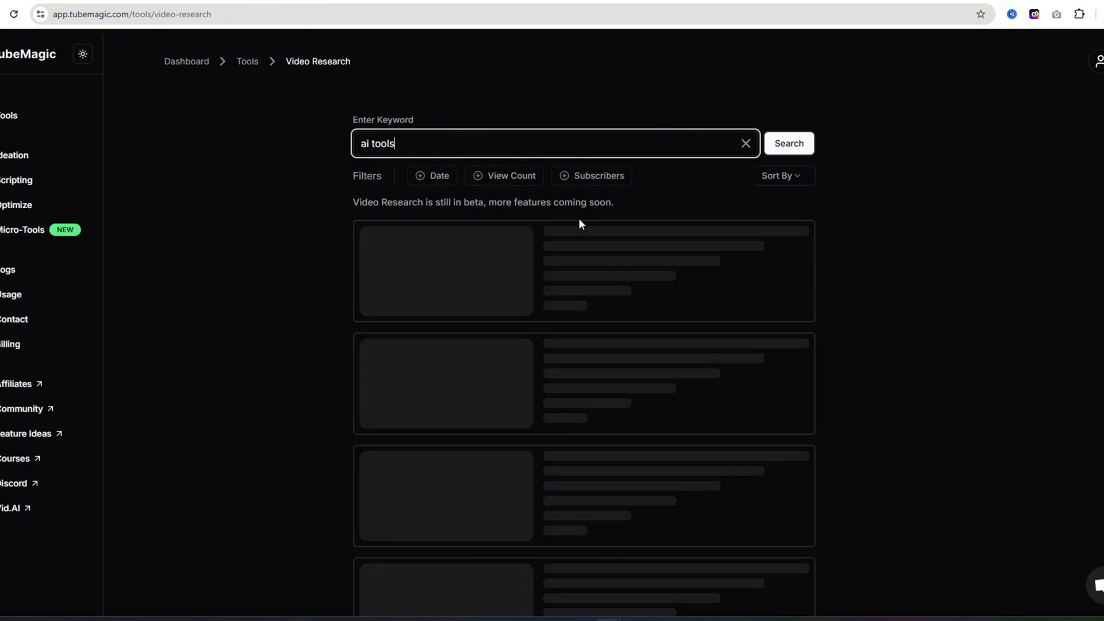
scroll(846, 371, down, 2)
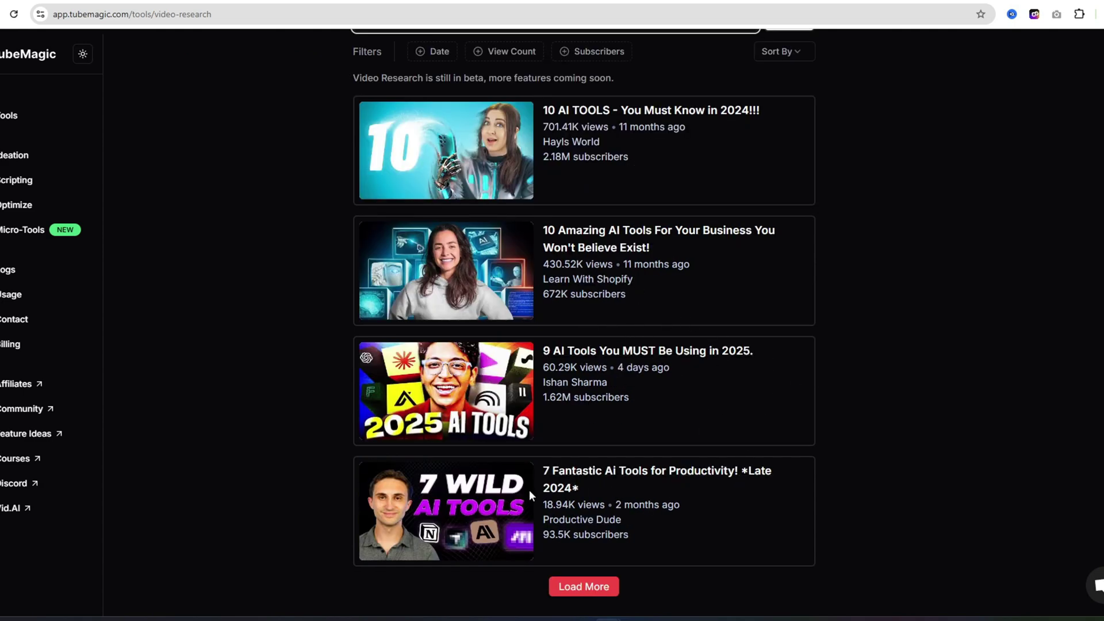
scroll(491, 507, up, 2)
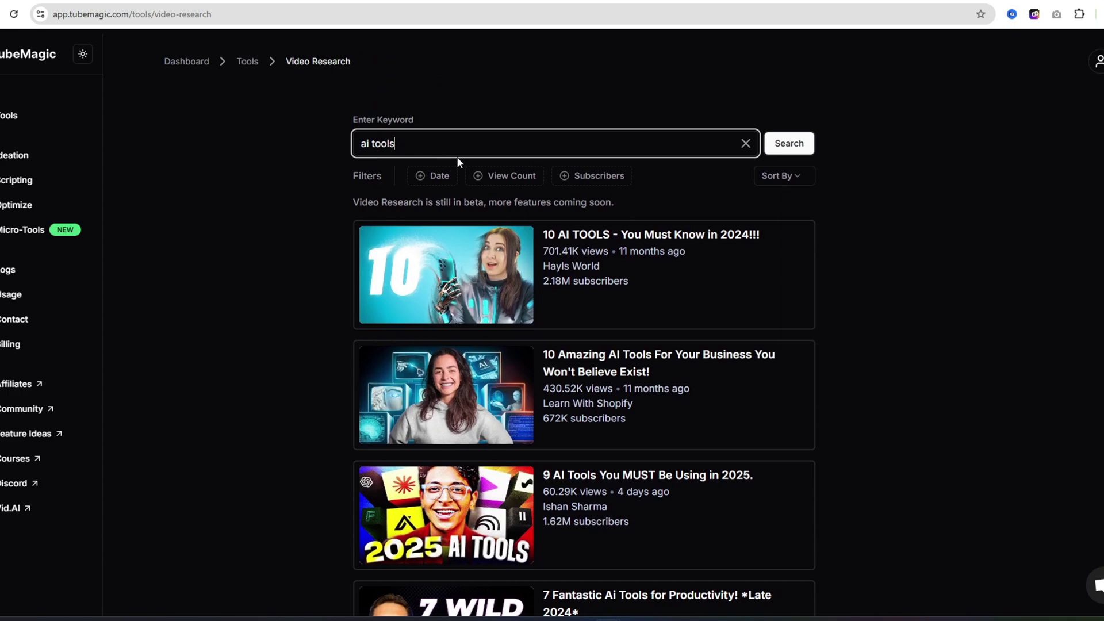
- Paste the Bright Side channel URL into Video Ideas and generate two ideas
click(17, 116)
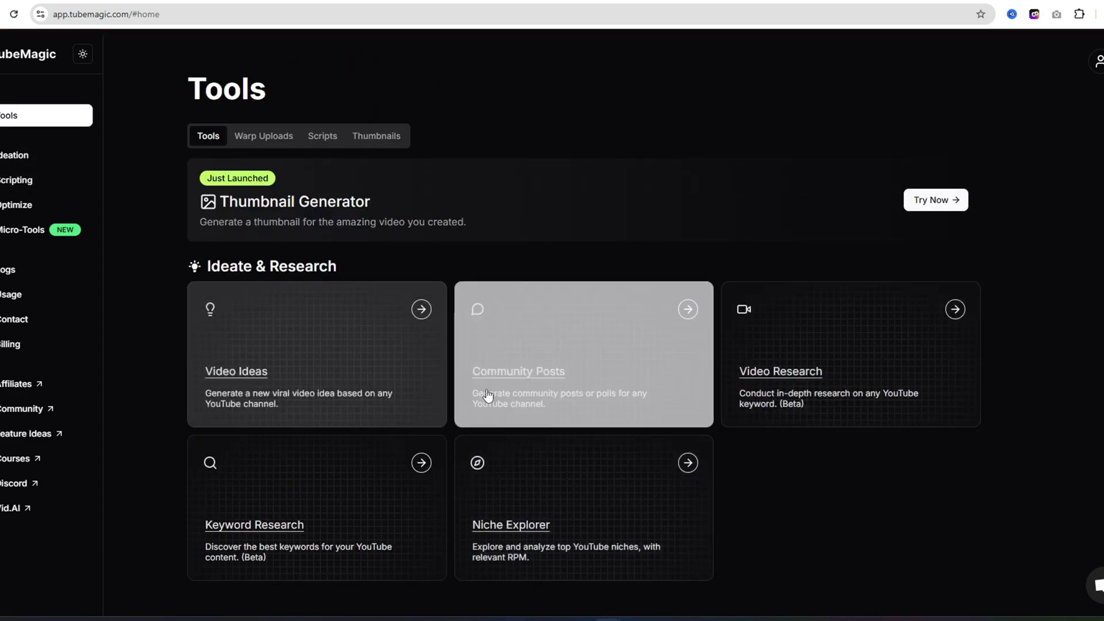
scroll(506, 420, down, 1)
click(253, 297)
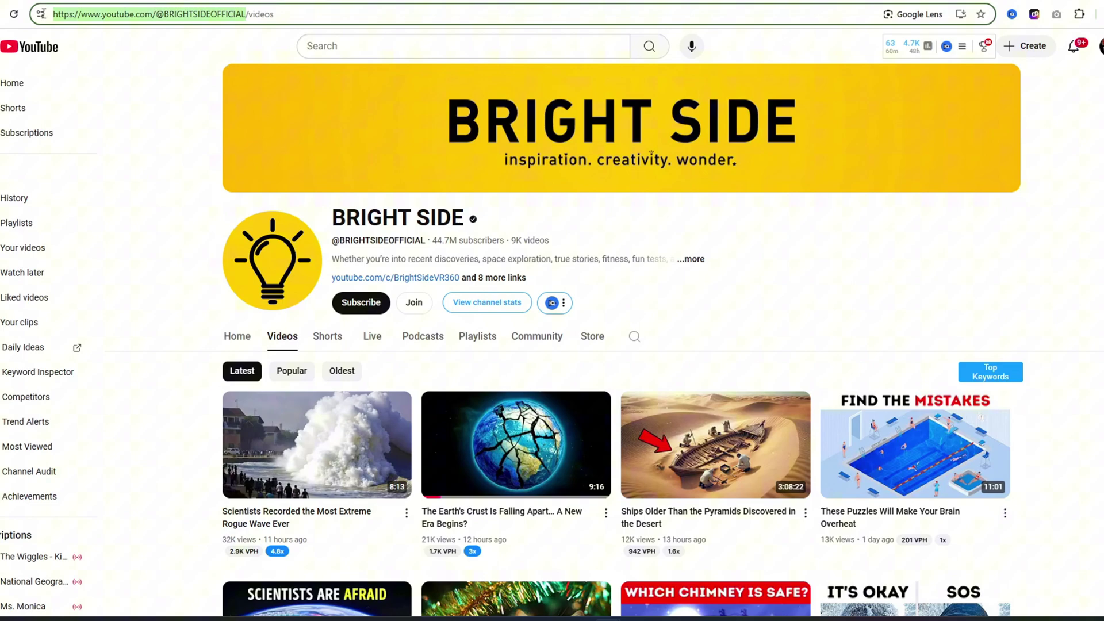
right_click(120, 20)
click(220, 134)
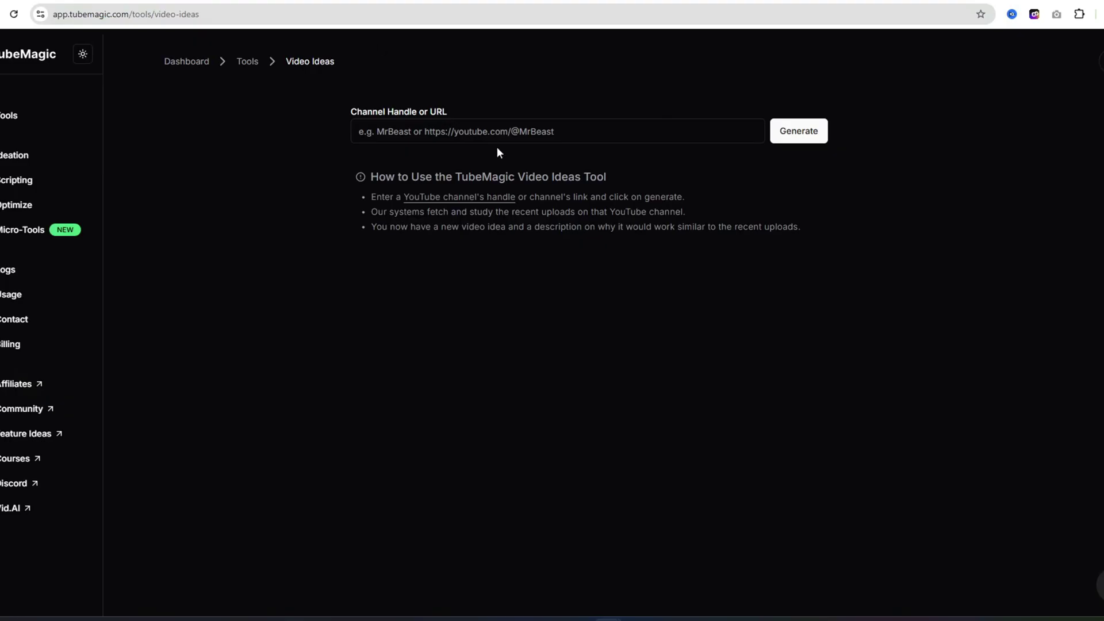
click(491, 135)
right_click(492, 137)
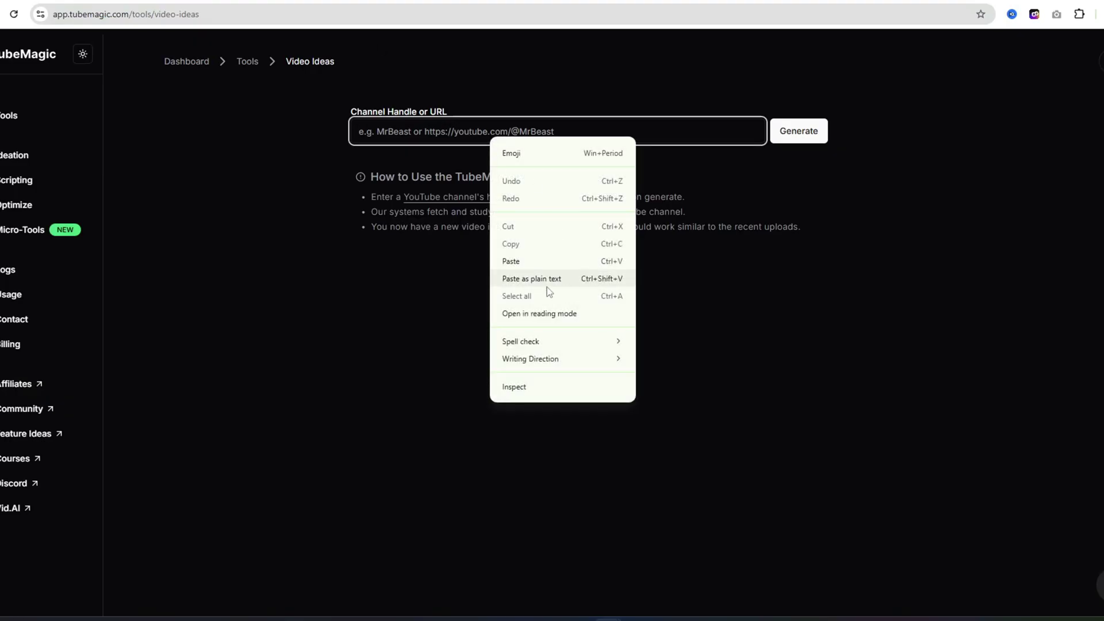
click(547, 282)
click(798, 133)
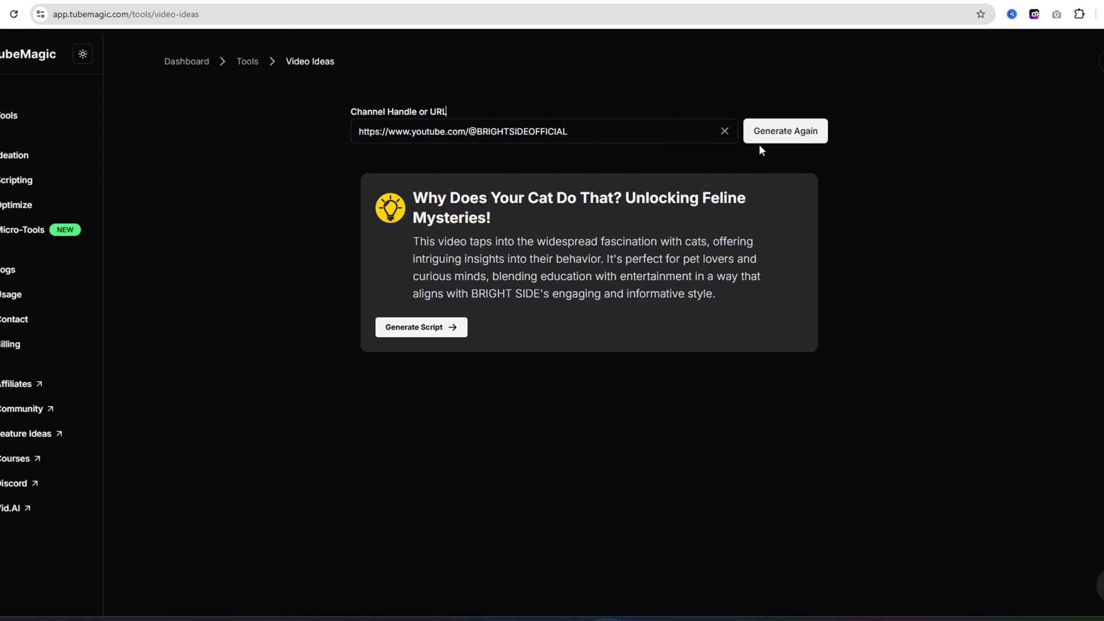
click(801, 130)
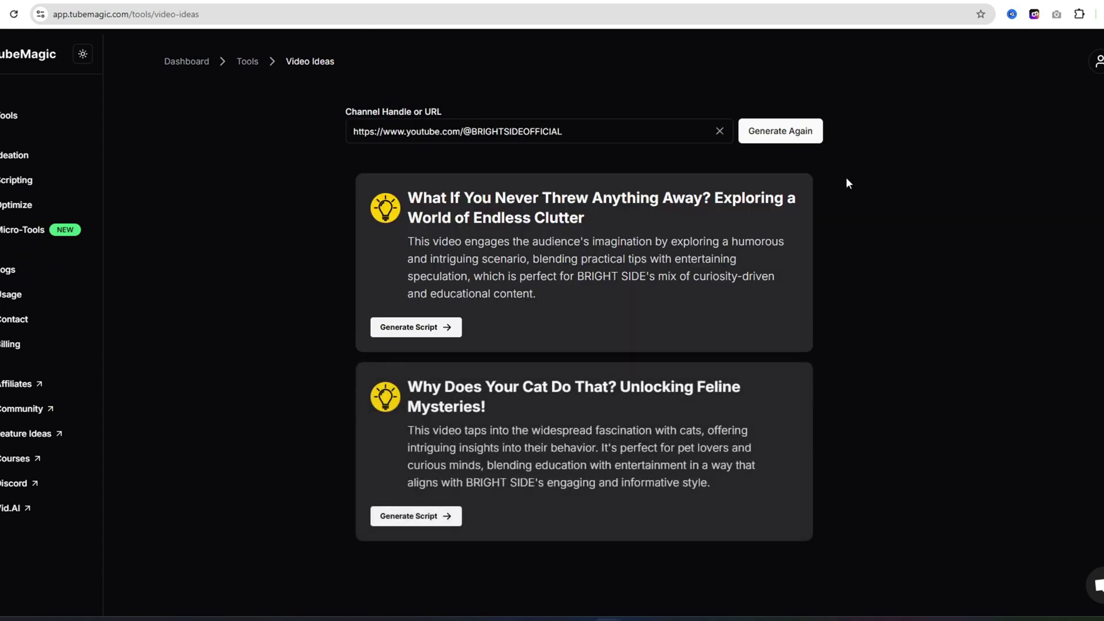
- Start a script from the endless-clutter idea in the Video to New Script tool
click(414, 326)
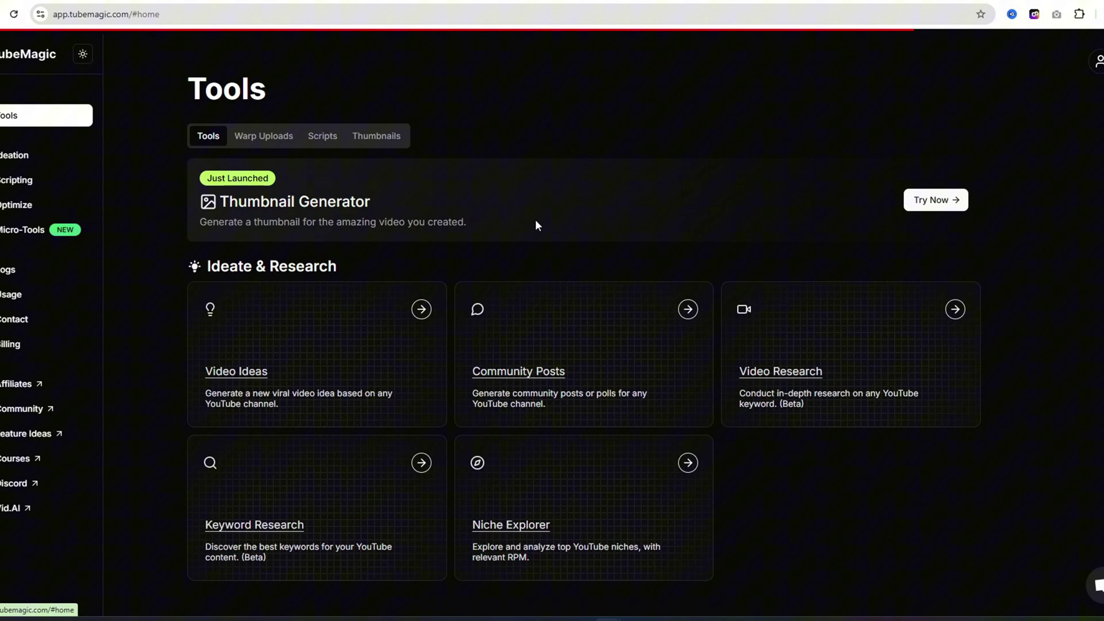
scroll(538, 224, down, 7)
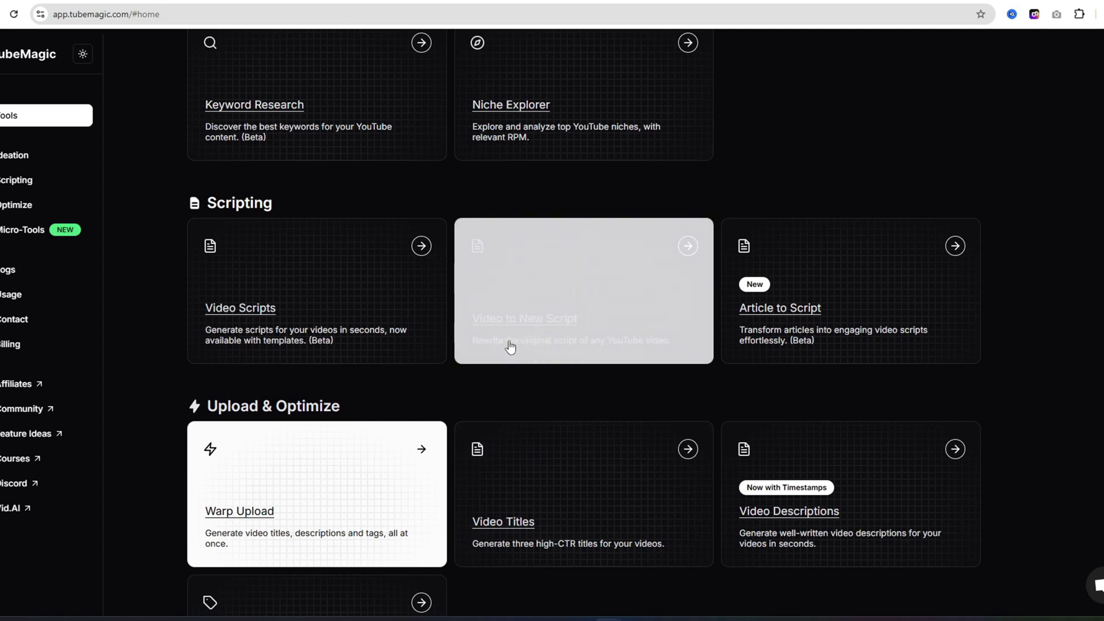
click(562, 329)
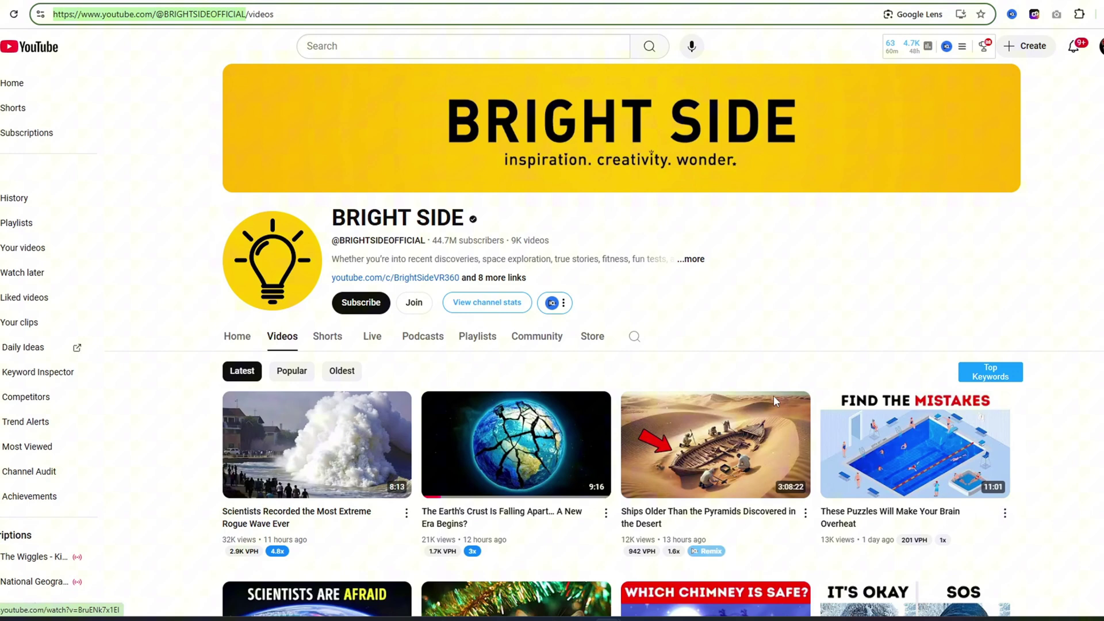
- Copy the web address of the Earth's Crust video's watch page
click(532, 482)
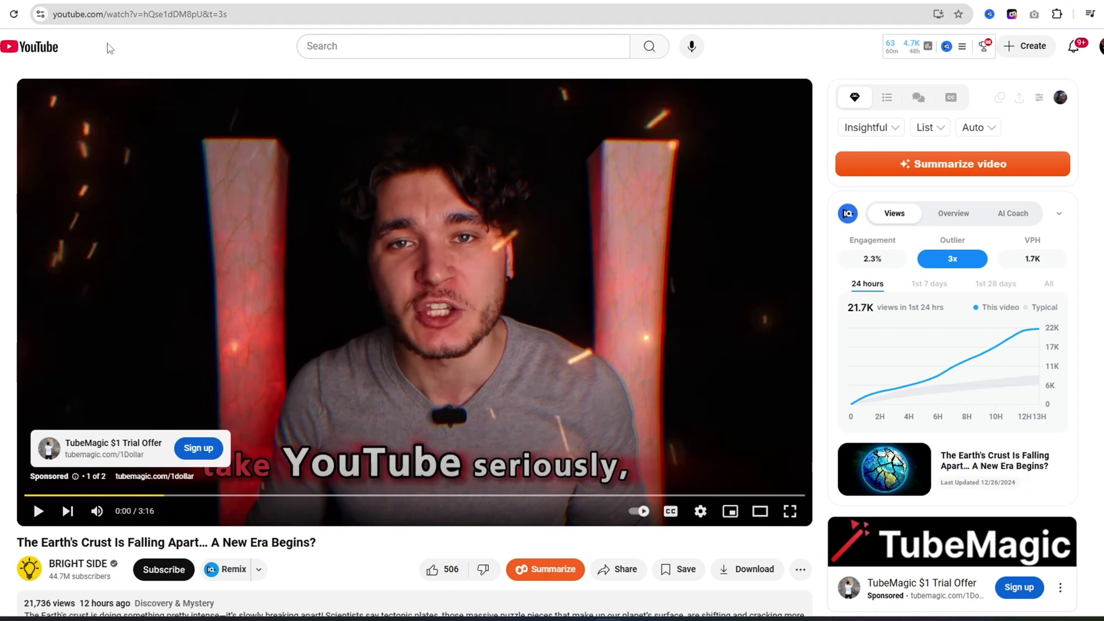
click(111, 13)
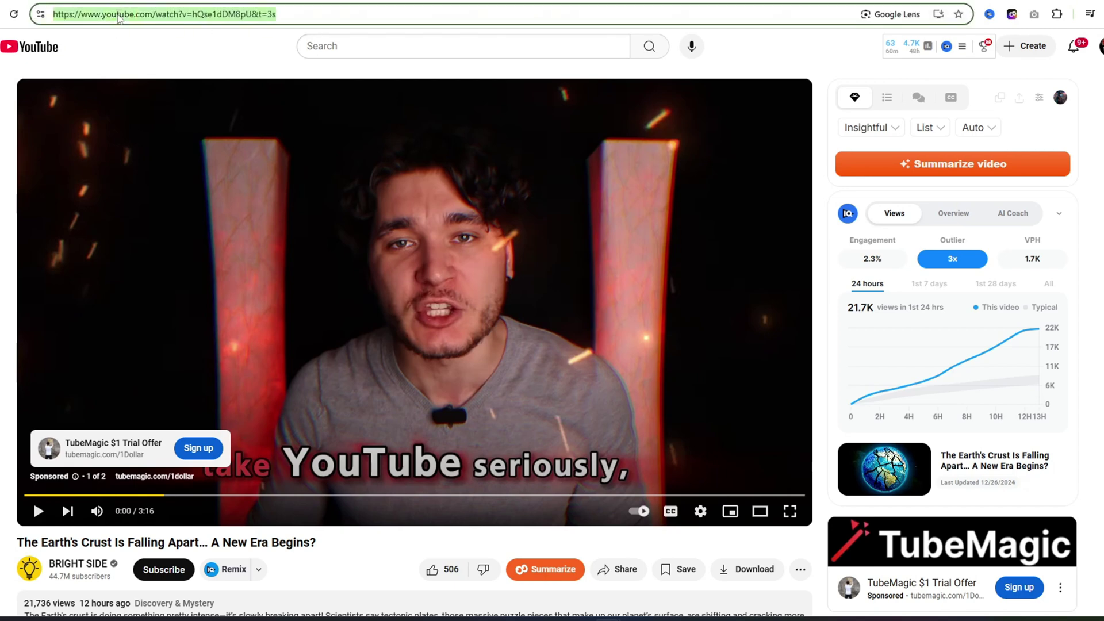
right_click(118, 16)
click(212, 135)
- Paste the Earth's Crust video link into Video to New Script and generate a script
click(361, 3)
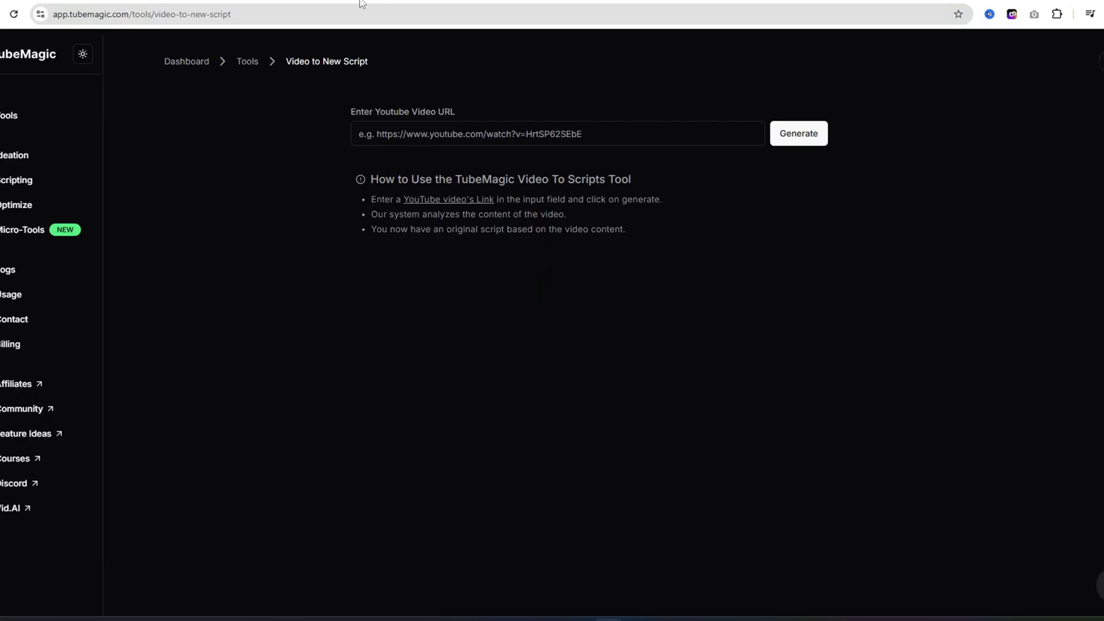
click(404, 134)
right_click(405, 129)
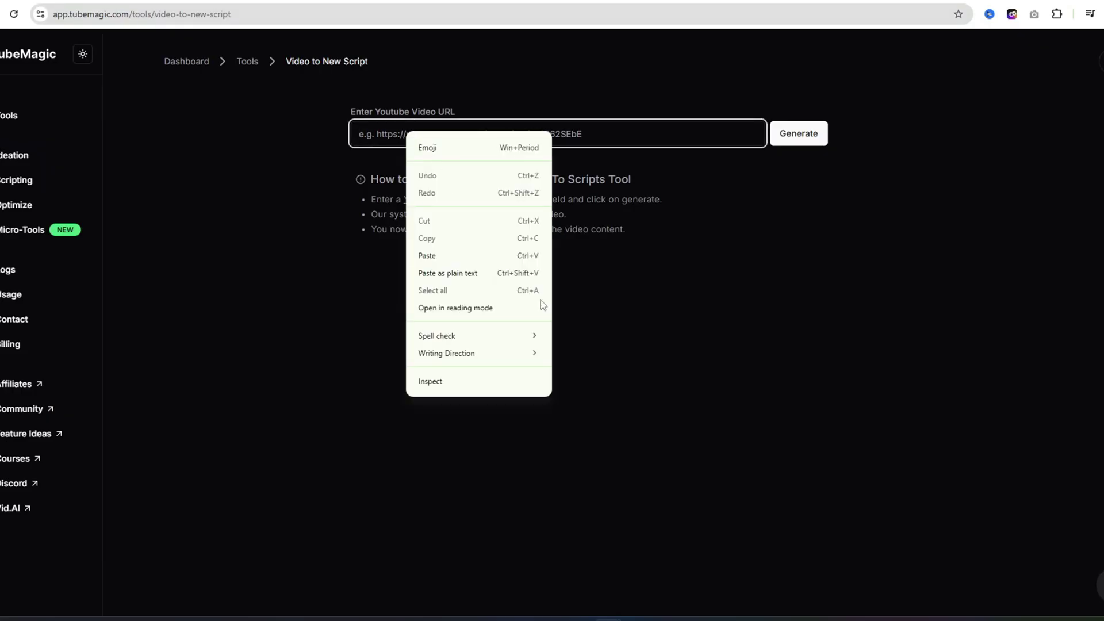
click(495, 265)
click(797, 138)
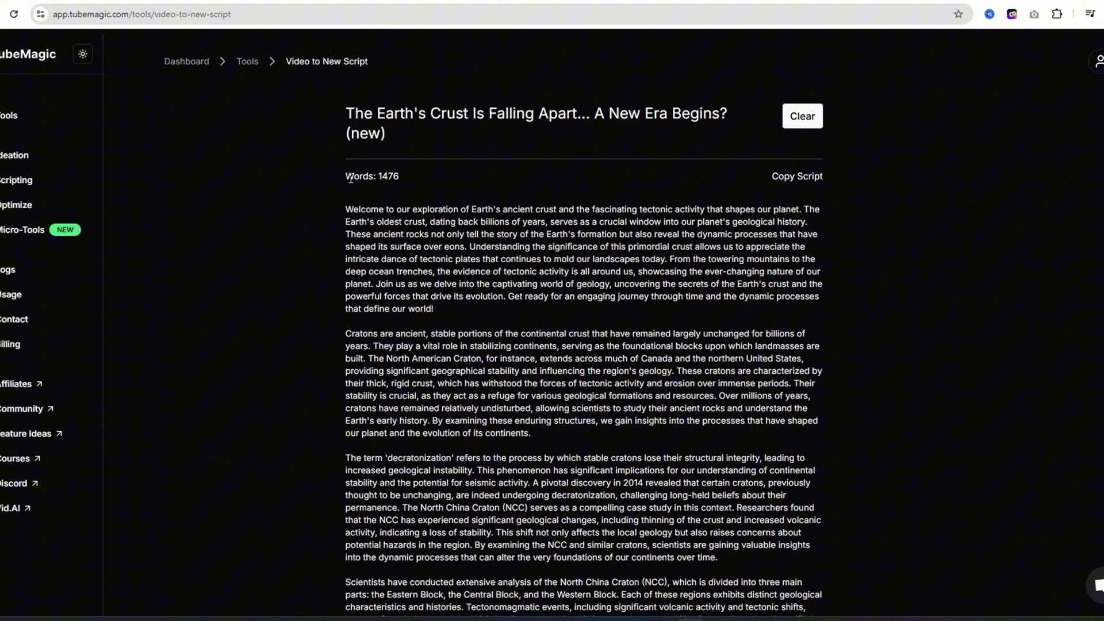
- Copy the 1476-word generated script and return to the TubeMagic Tools page
mouse_move(350, 178)
mouse_down()
mouse_move(398, 185)
mouse_move(399, 173)
mouse_move(333, 173)
mouse_up()
click(404, 168)
click(430, 189)
click(808, 178)
key(alt+Left)
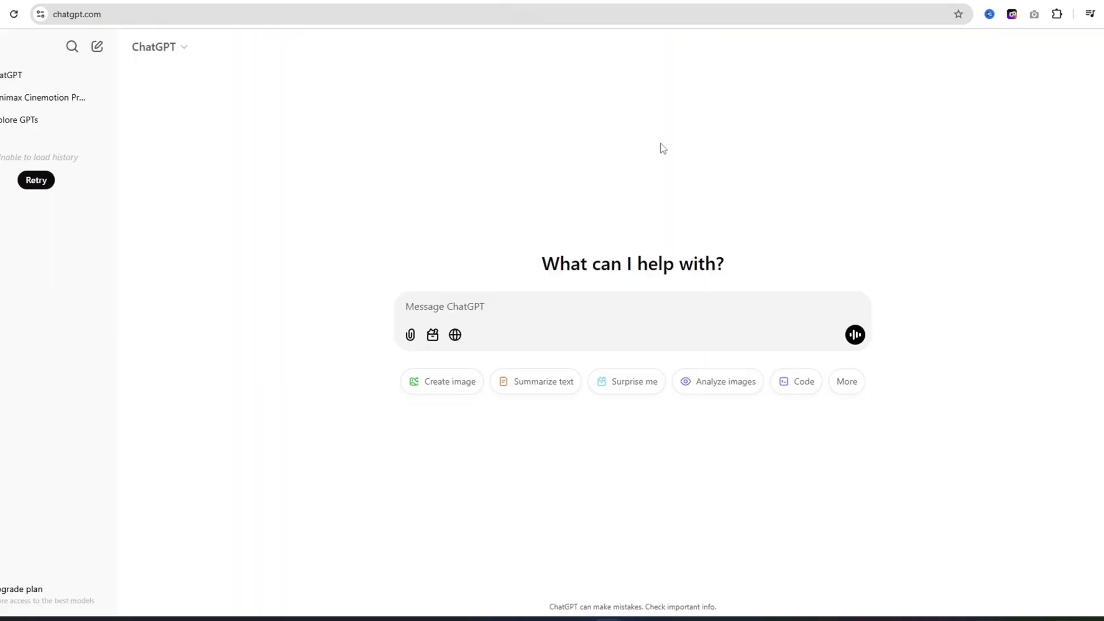
- Have ChatGPT repeat the pasted Earth's crust script, then start and stop read-aloud
key(ctrl+v)
right_click(517, 309)
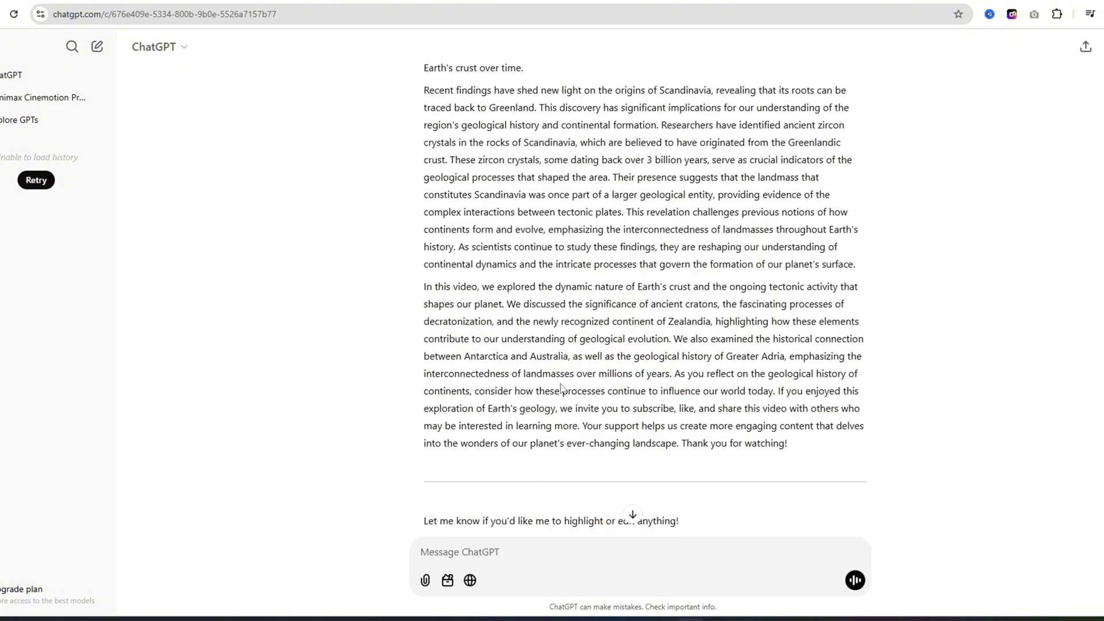
scroll(656, 395, down, 2)
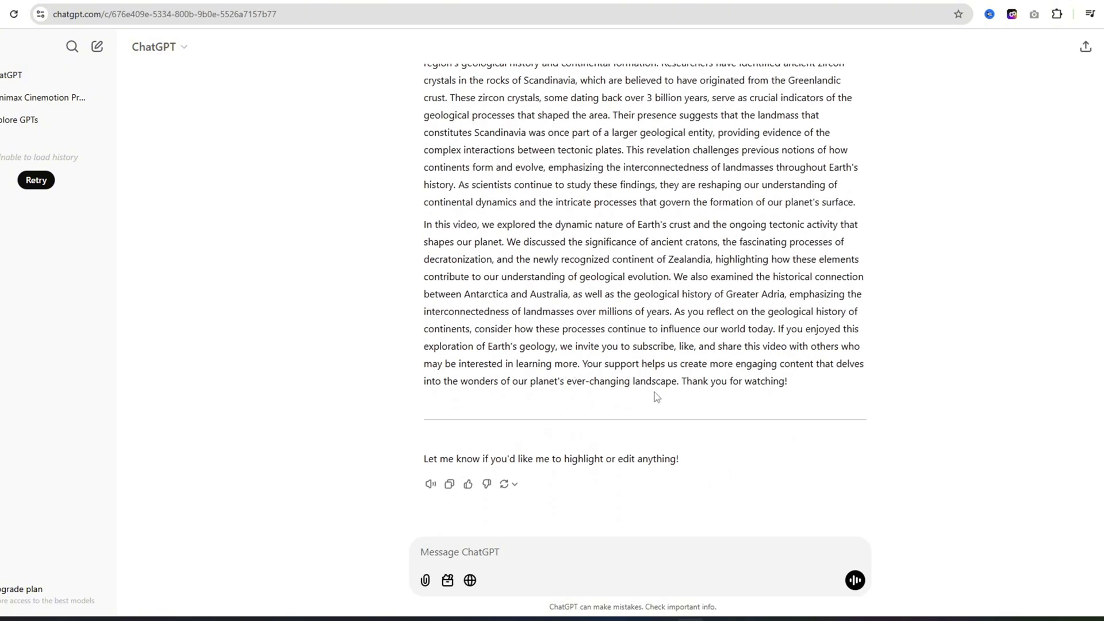
click(432, 486)
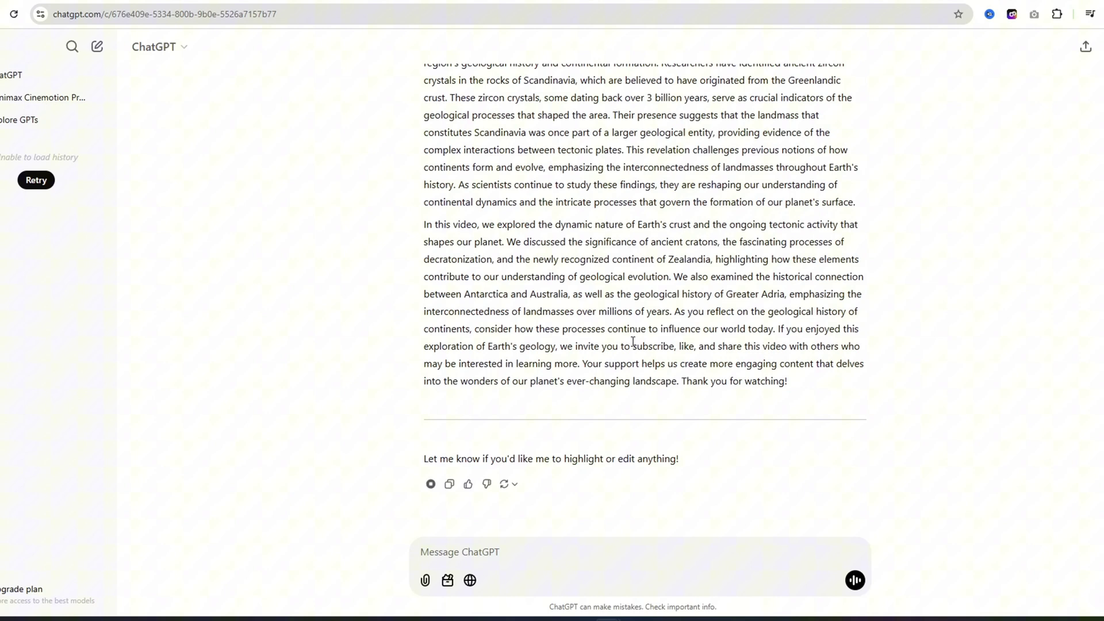
click(430, 484)
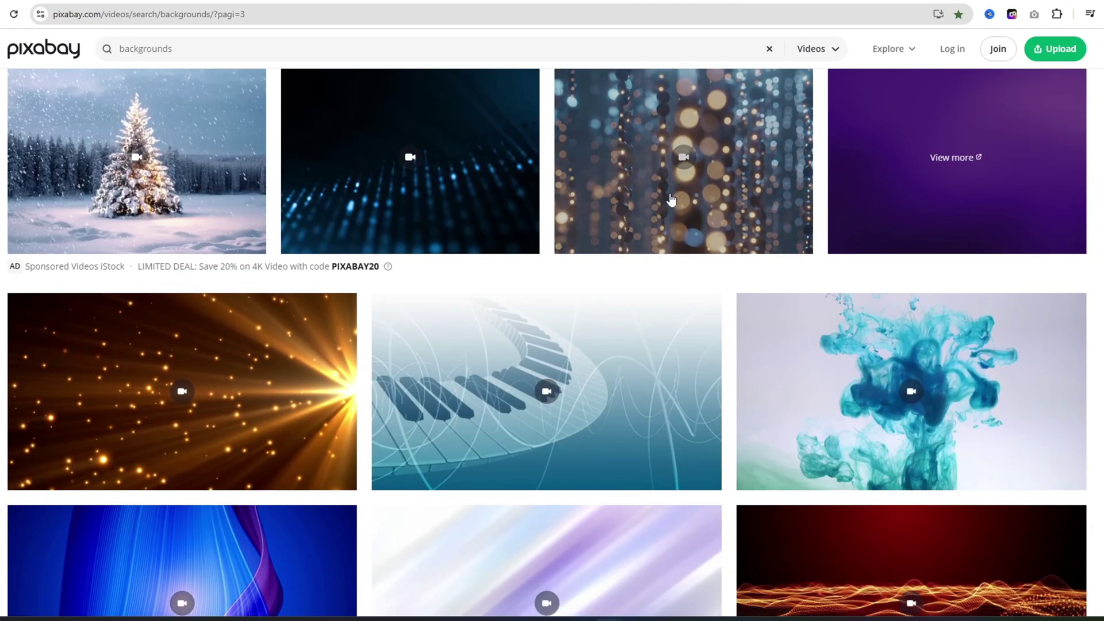
- Return to the Earth's crust video results and highlight the line about Earth's oldest crust
key(ctrl+Tab)
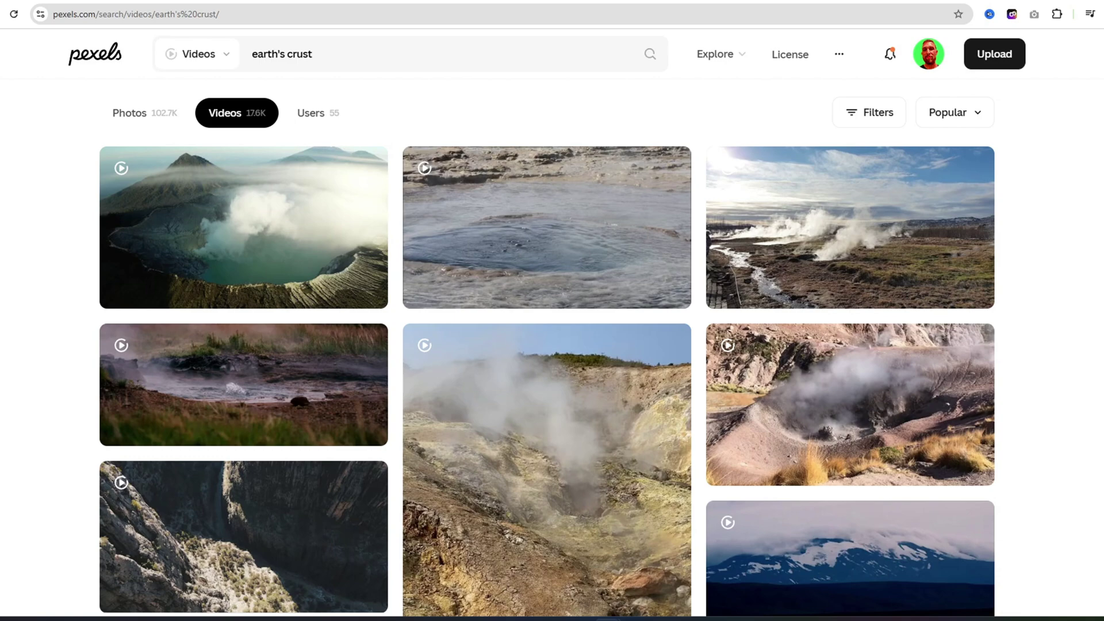
scroll(1064, 174, up, 1)
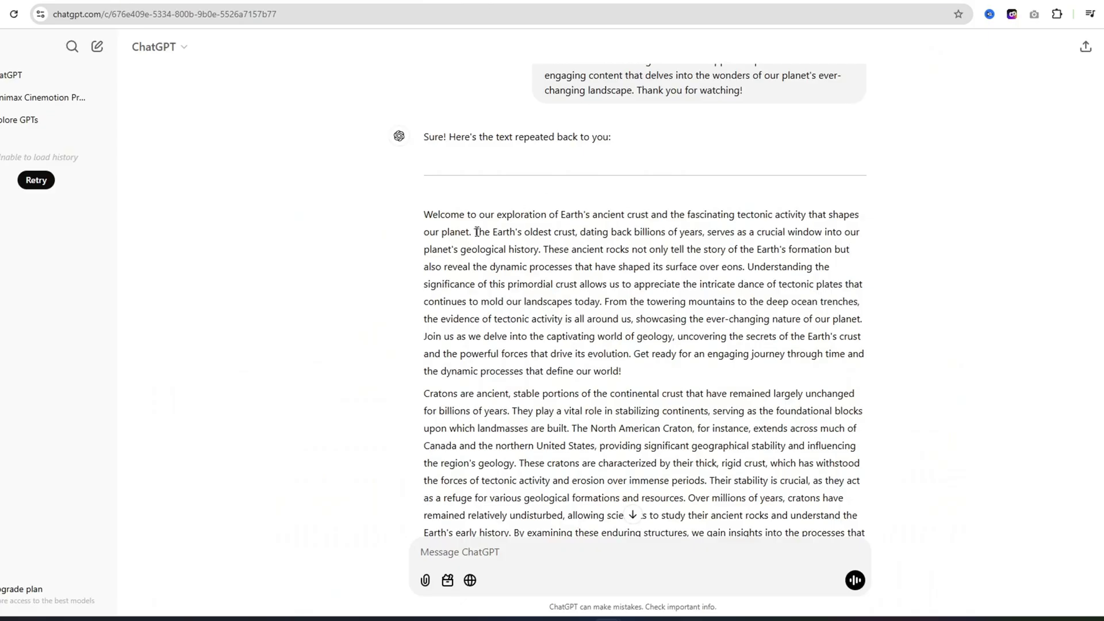
drag(475, 232, 562, 247)
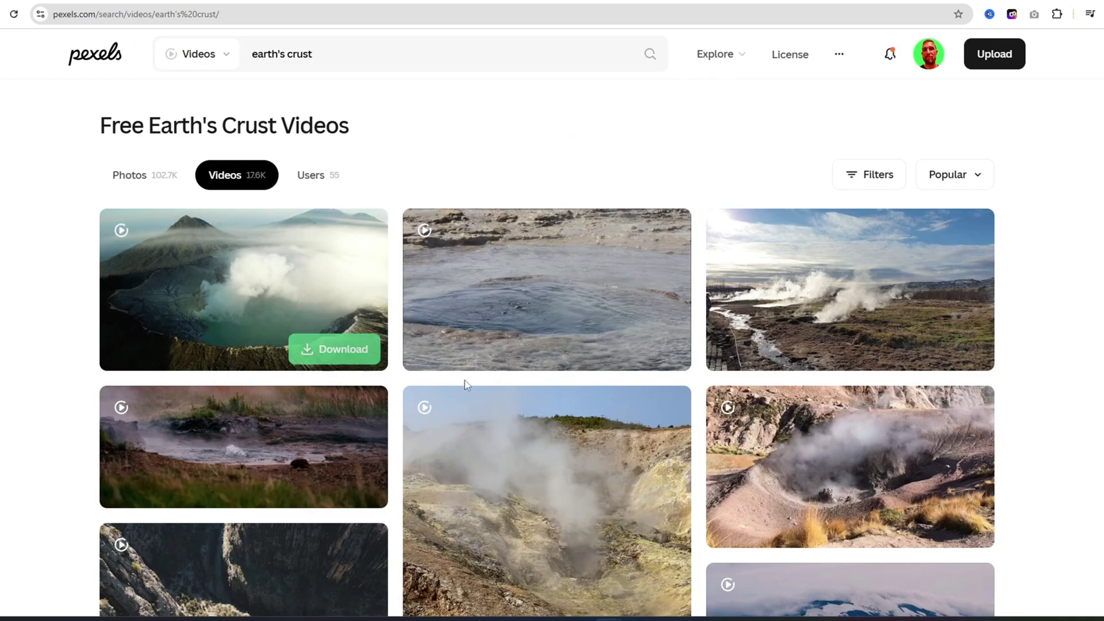
scroll(232, 328, down, 2)
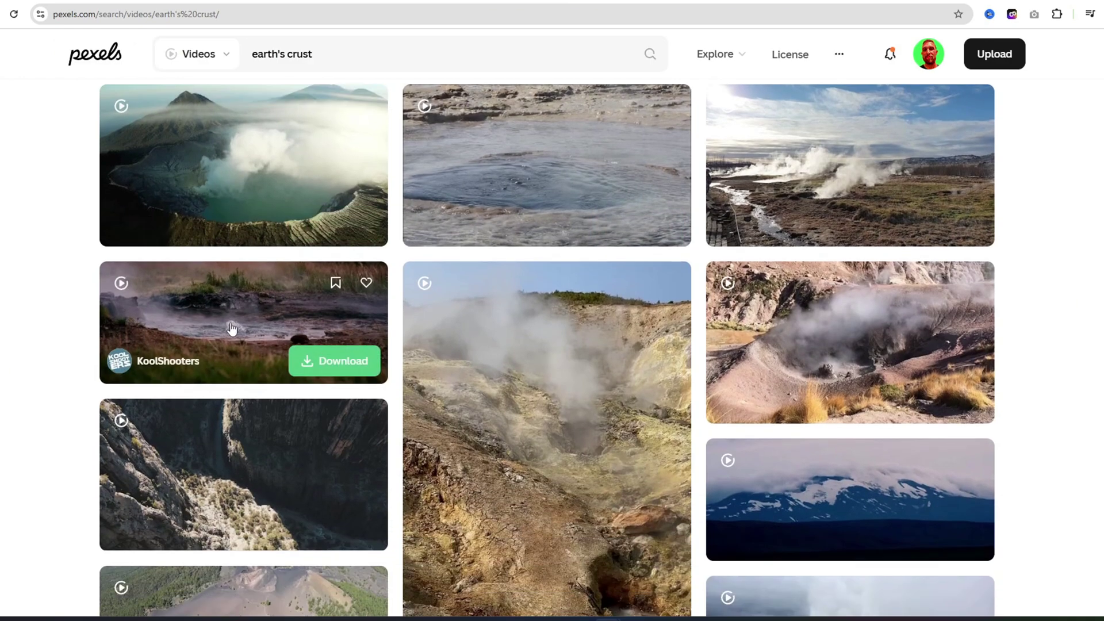
scroll(232, 328, up, 2)
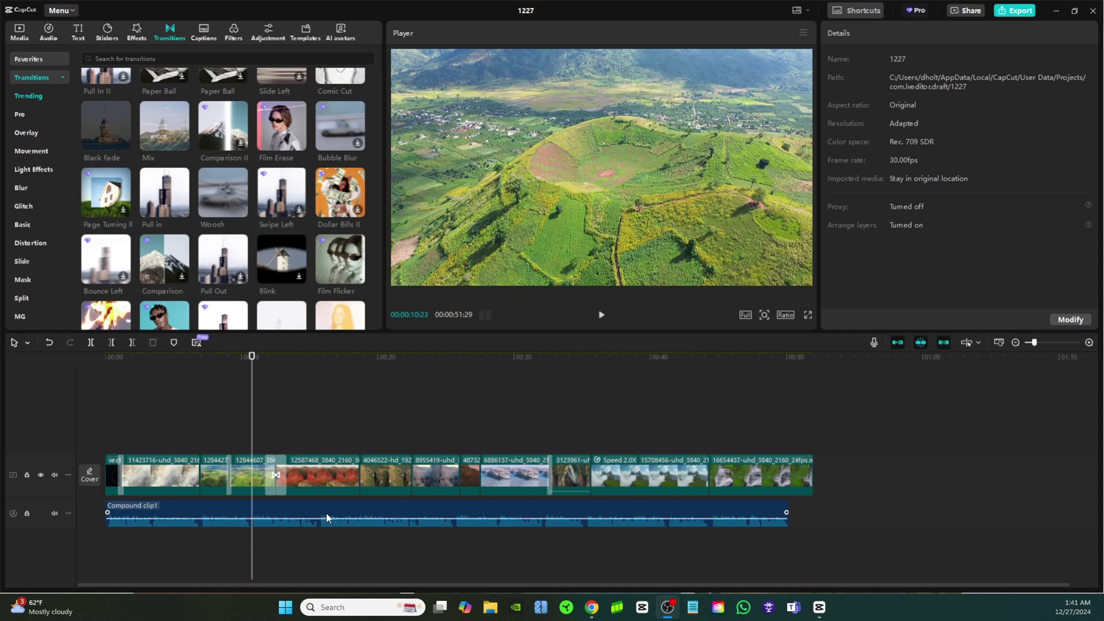
- Scrub and play the Earth's crust edit, revisit the green crater shot, and zoom the timeline
drag(178, 404, 319, 418)
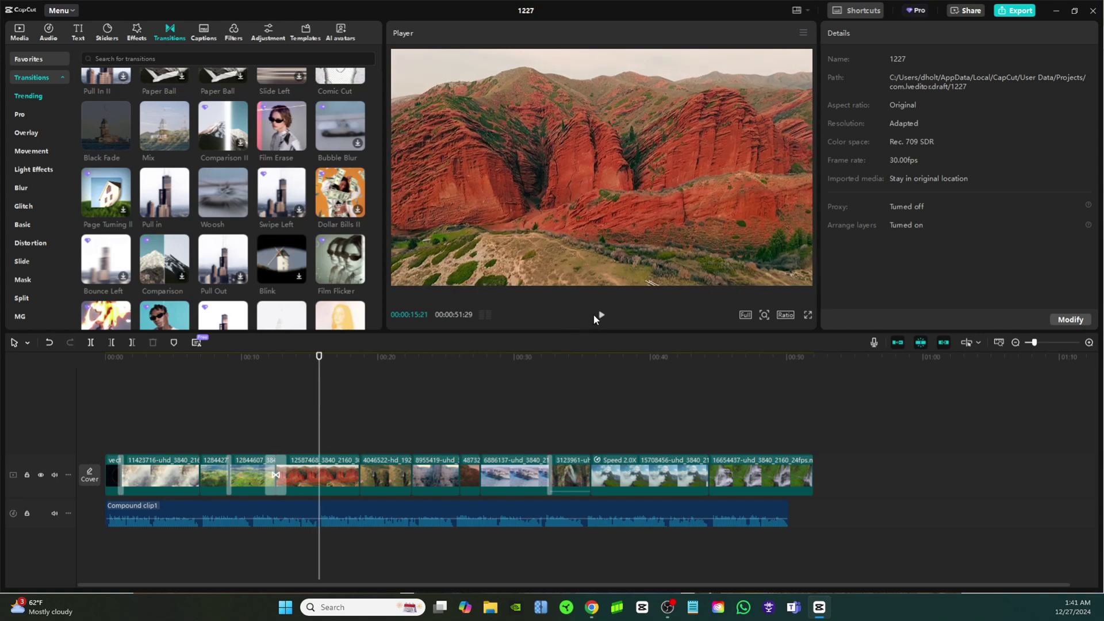
click(601, 315)
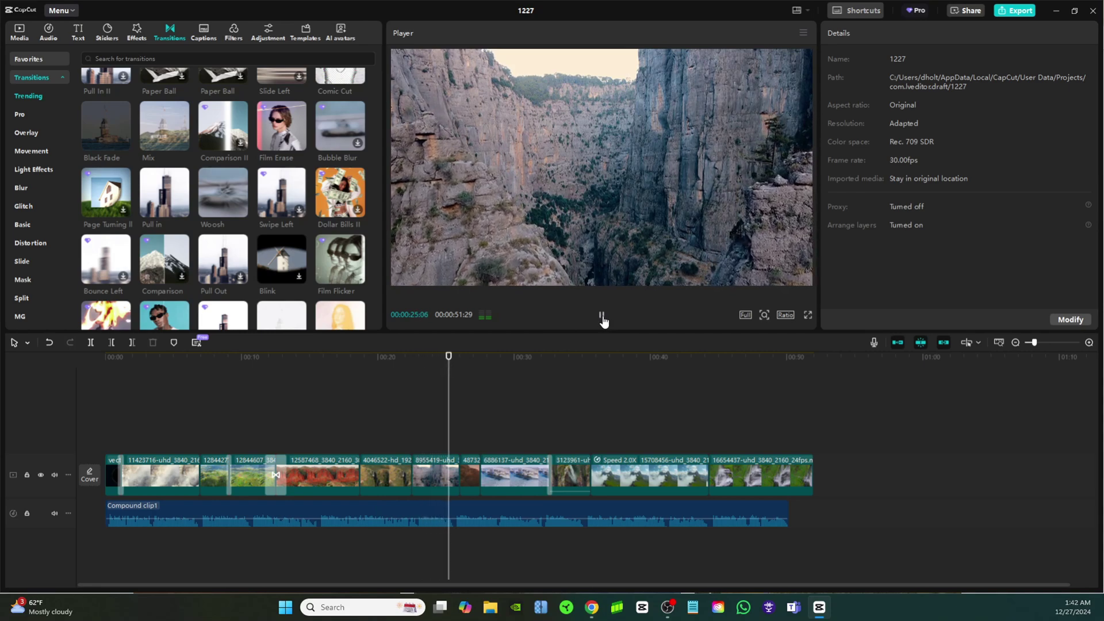
click(602, 317)
click(273, 426)
click(282, 430)
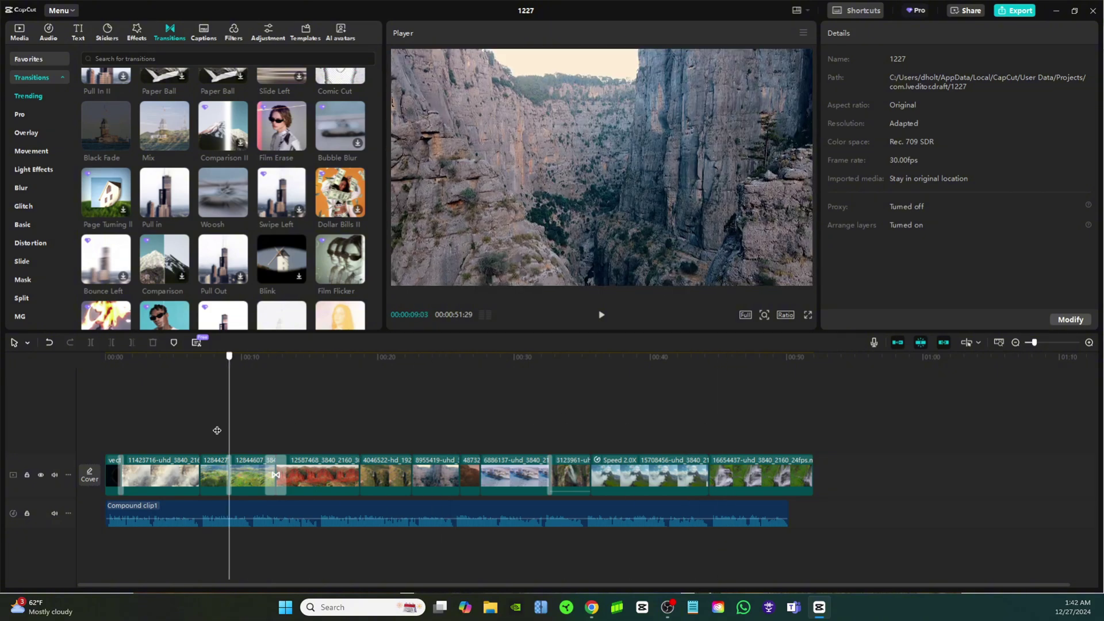
click(1090, 343)
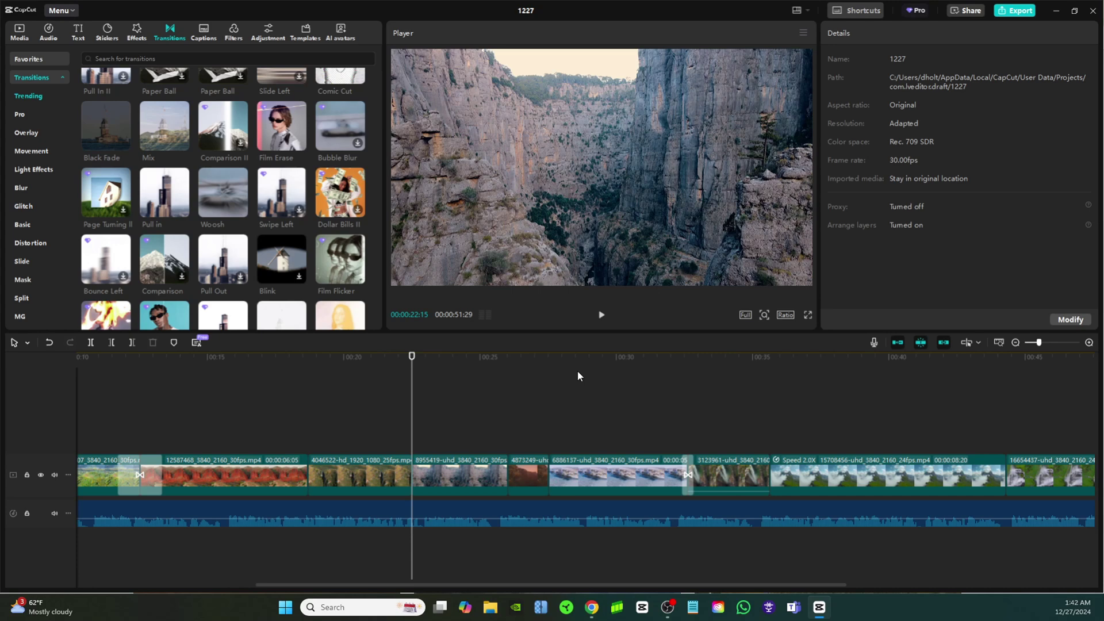
- Filter Creator Music to free Soundtracks & Musicals tracks with a Forever license
click(1053, 16)
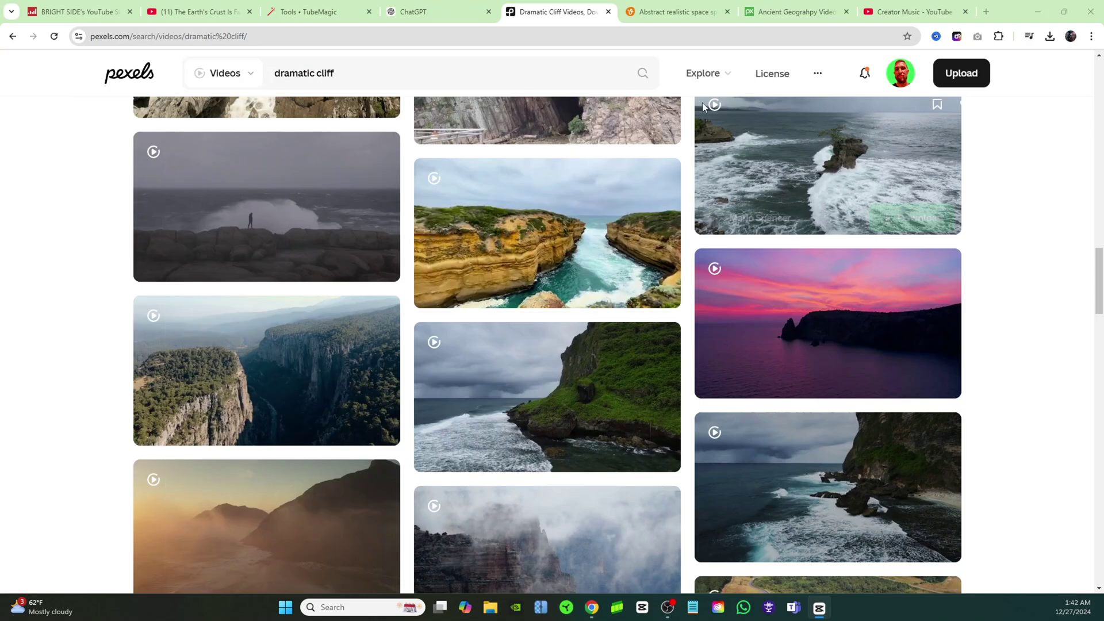
click(917, 13)
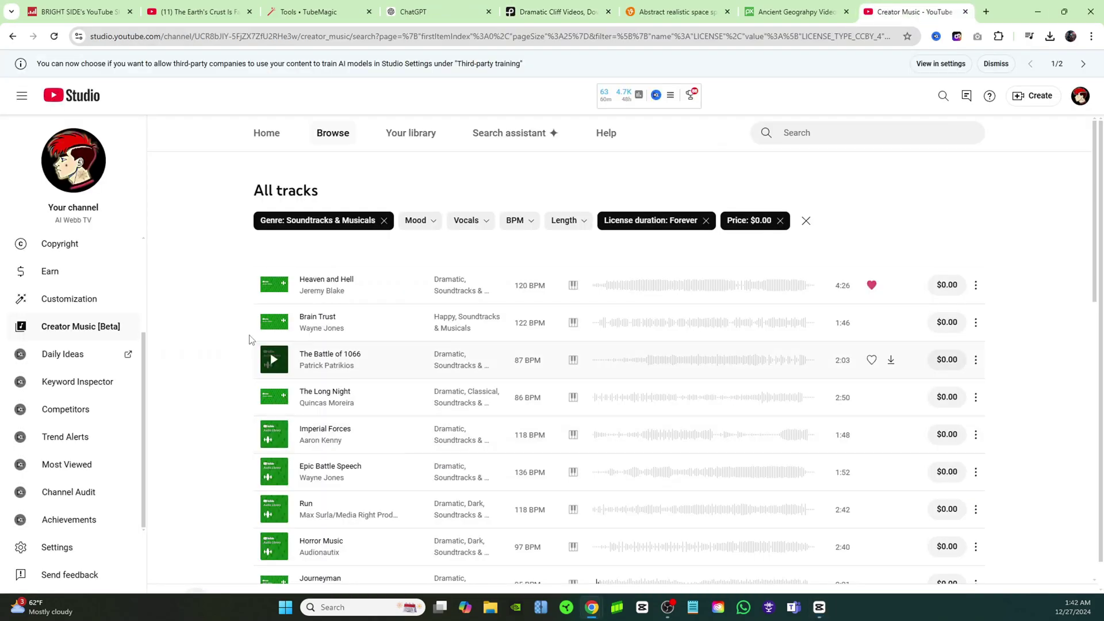
scroll(268, 223, down, 1)
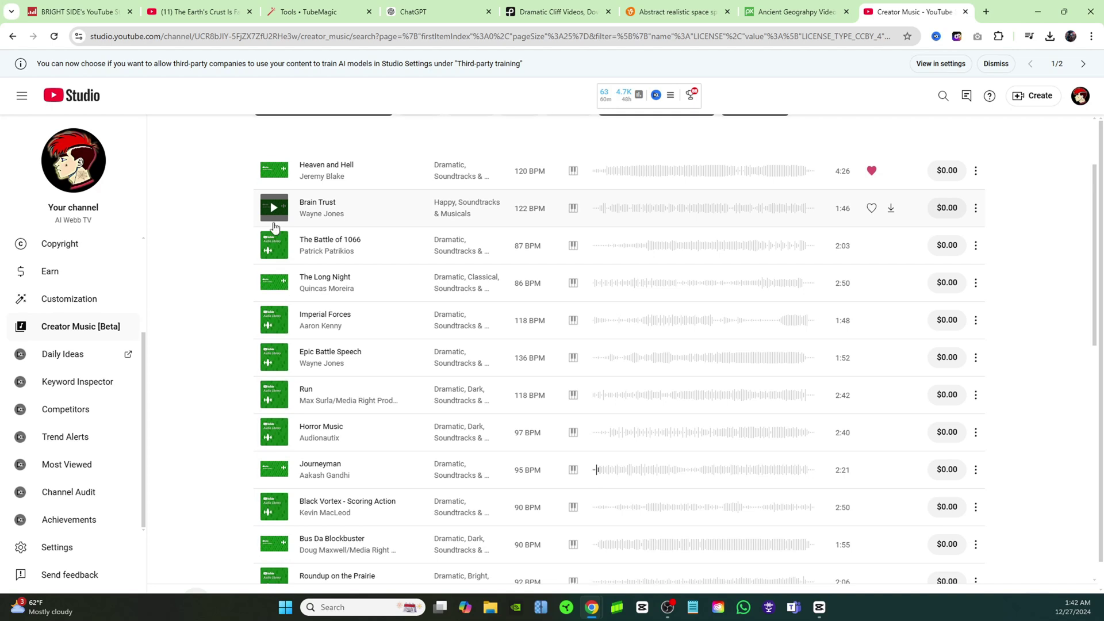
scroll(269, 218, up, 2)
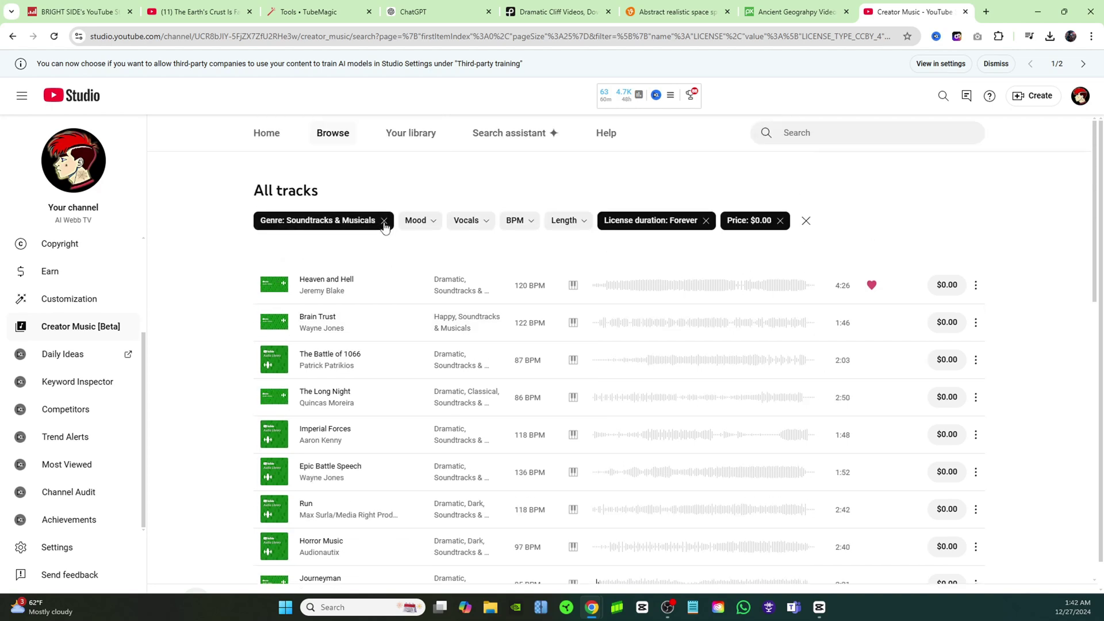
click(354, 224)
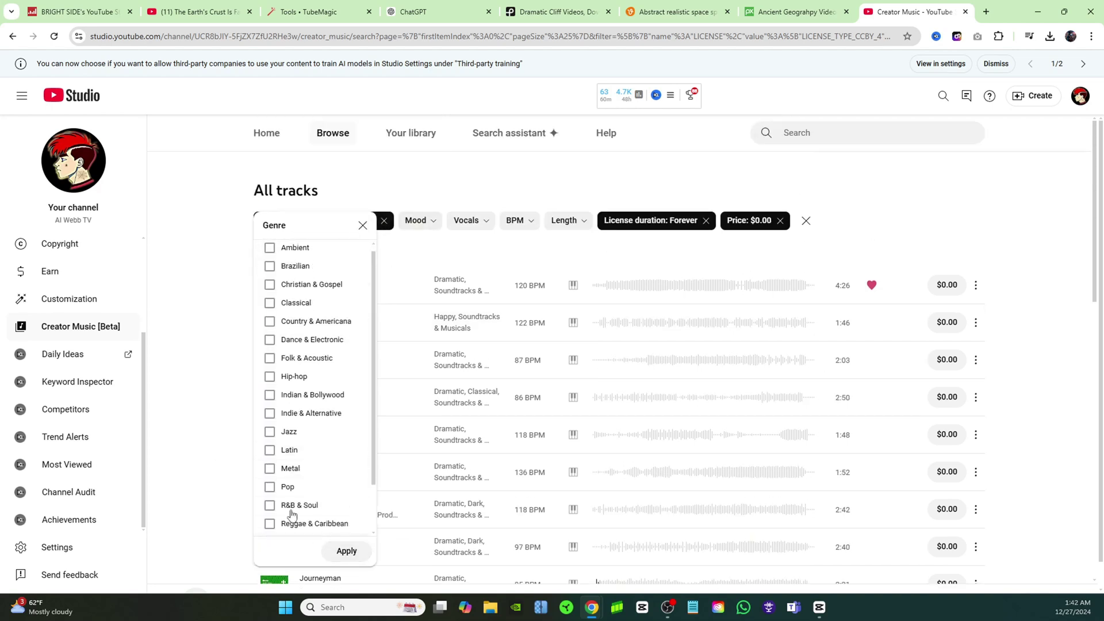
scroll(279, 503, down, 2)
click(347, 551)
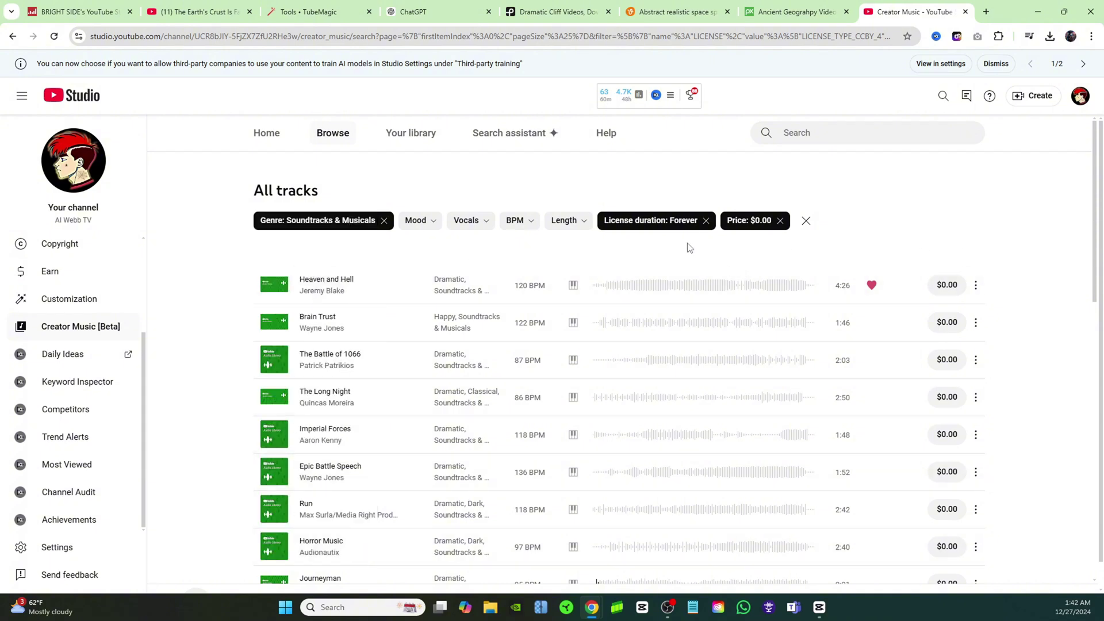
click(679, 227)
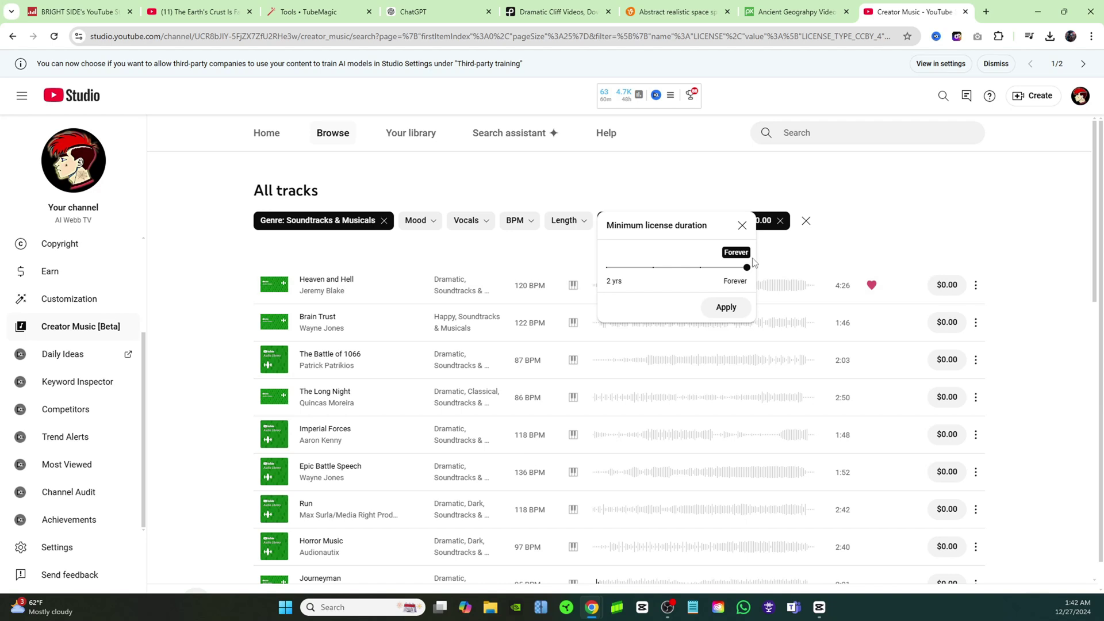
click(725, 308)
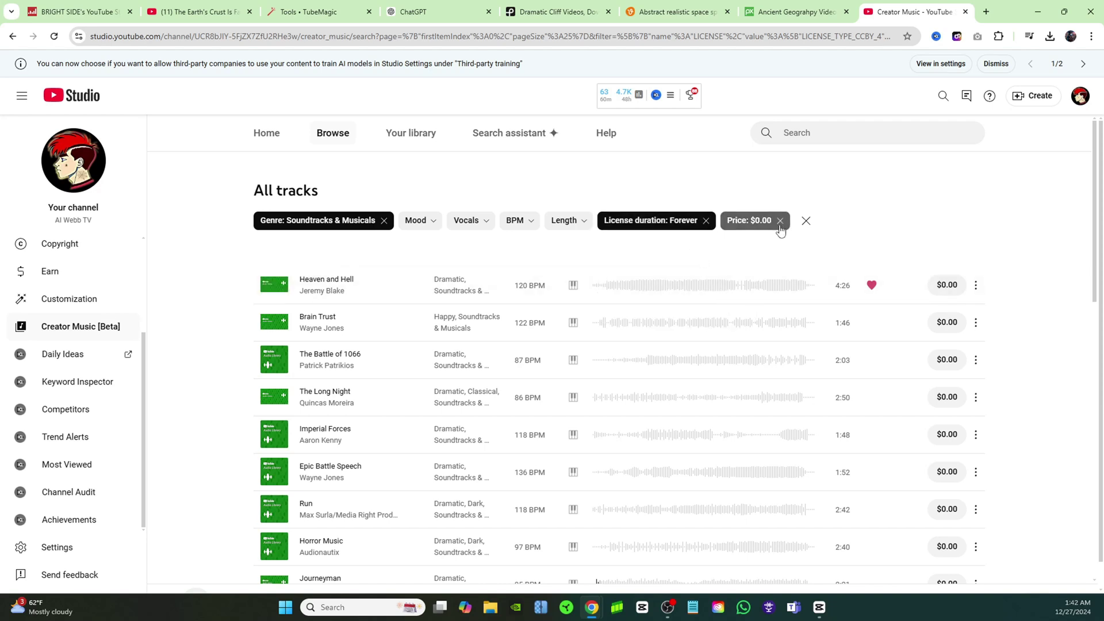
click(750, 224)
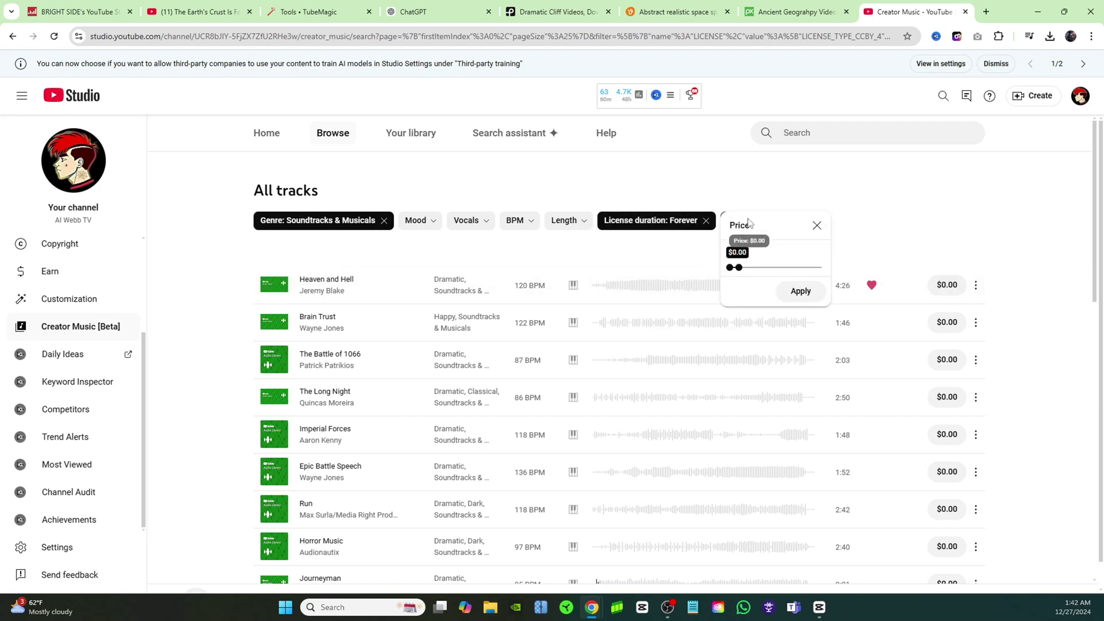
click(800, 291)
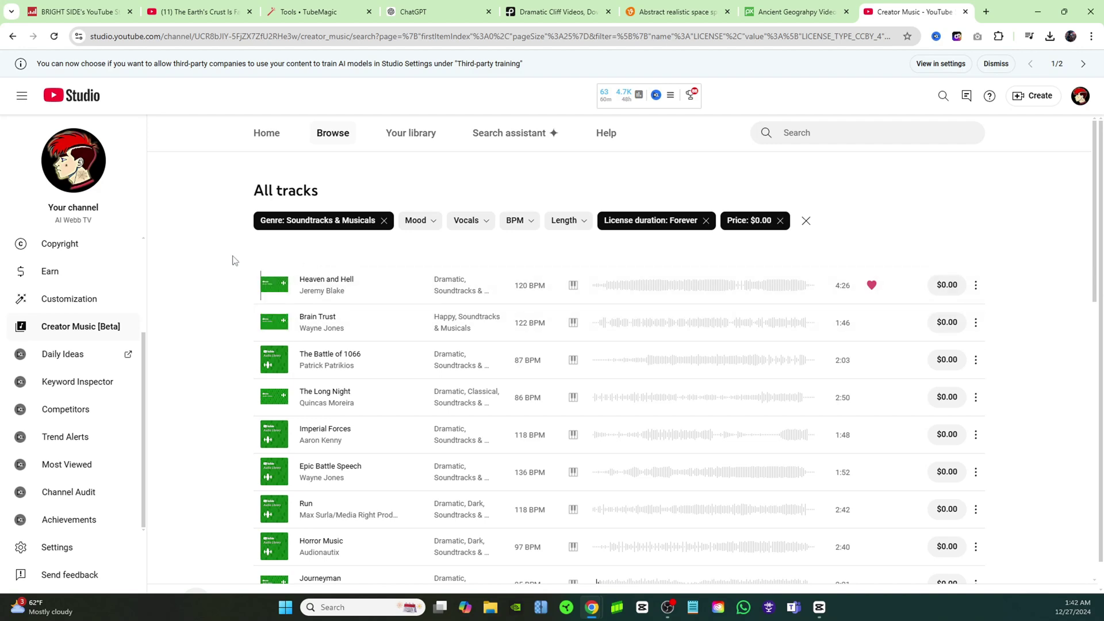
- Preview the Journeyman track and download it, accepting the license
scroll(225, 257, down, 10)
scroll(214, 259, up, 7)
click(275, 298)
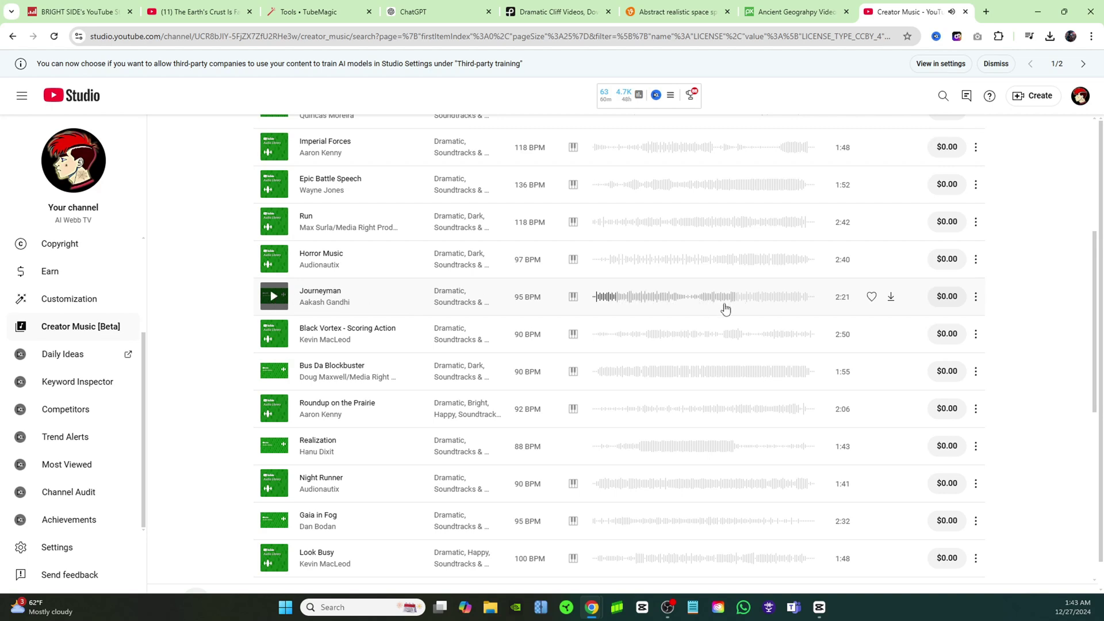
click(894, 296)
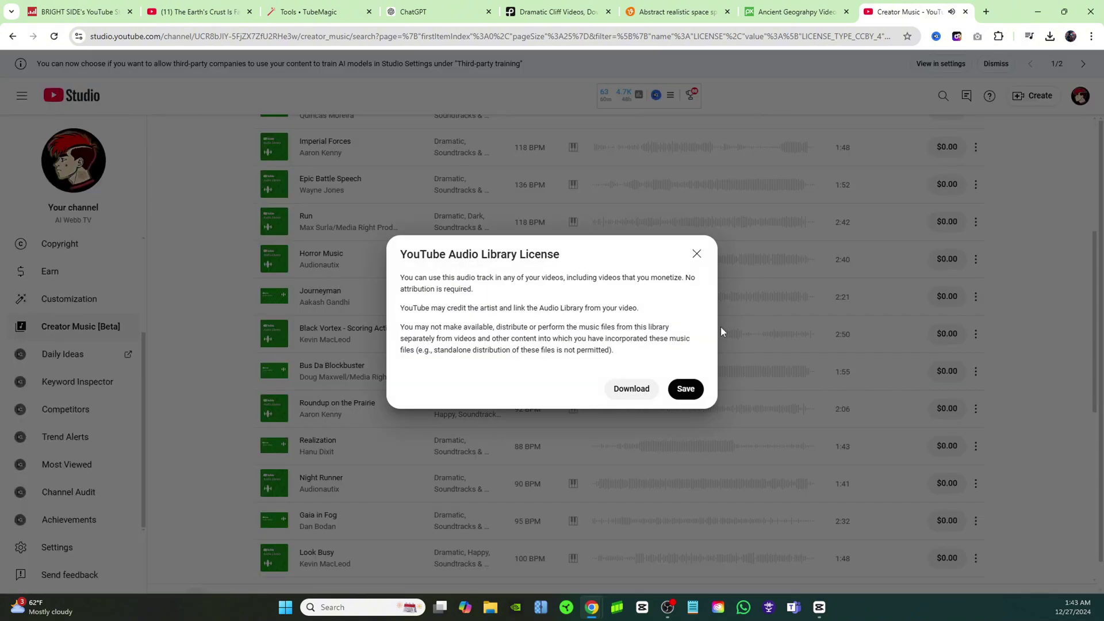
click(633, 389)
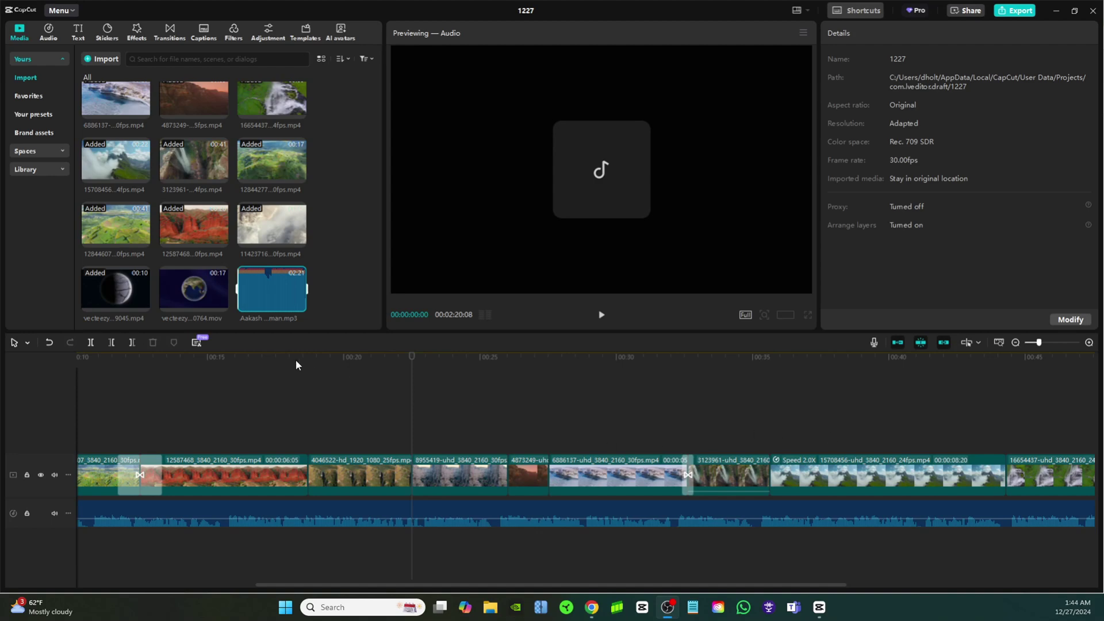
- Put Journeyman on a new audio track, trim its start, and slide it to 0
drag(264, 299, 287, 551)
drag(173, 403, 130, 408)
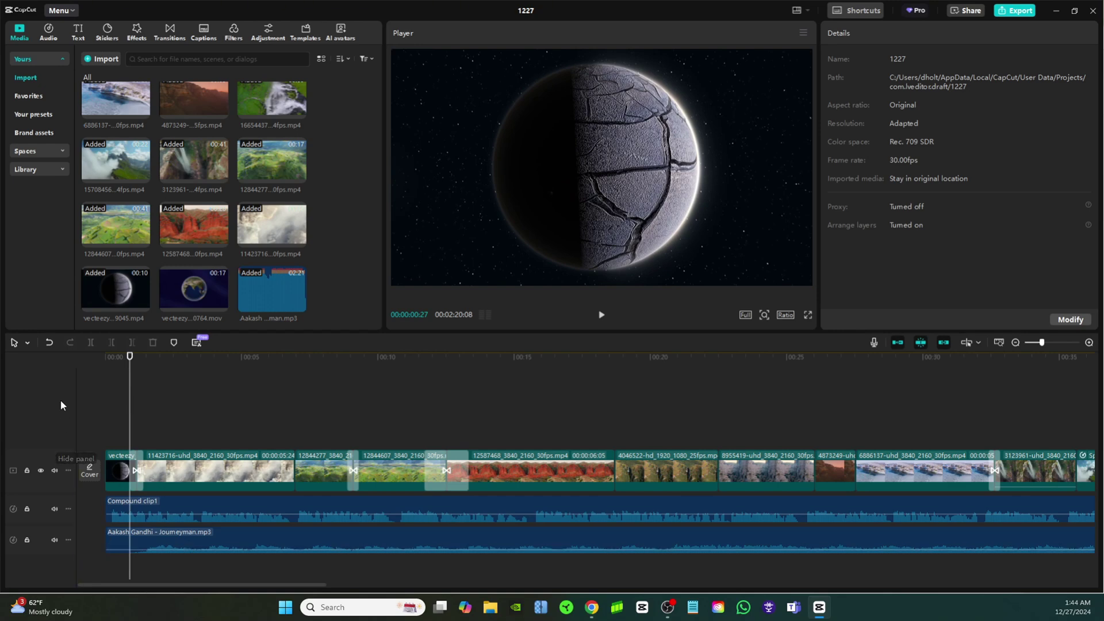
click(223, 541)
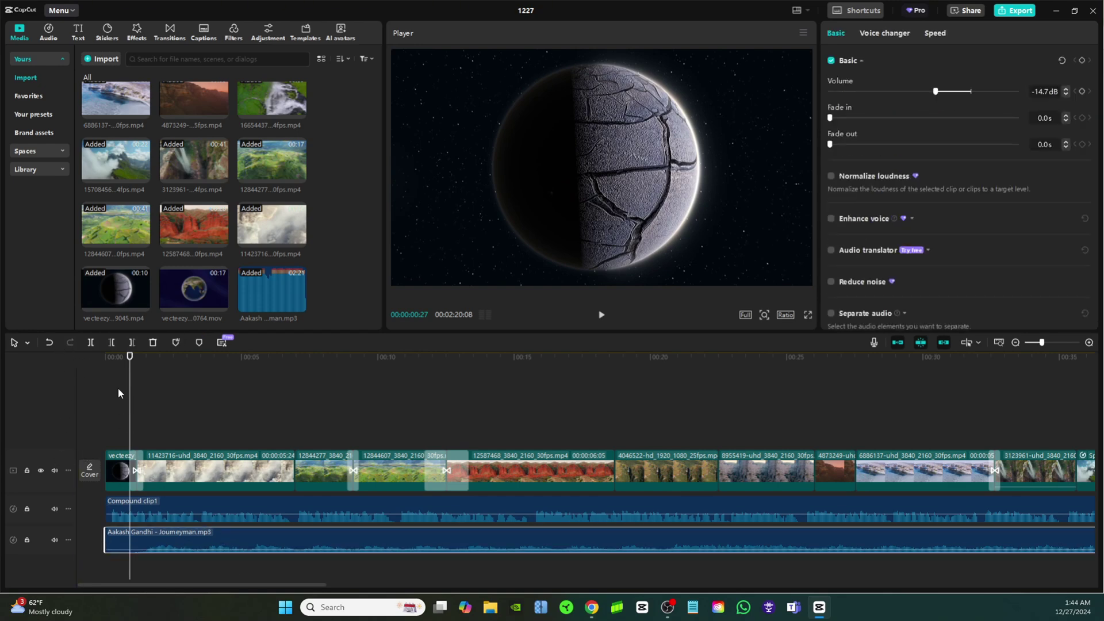
click(113, 346)
drag(232, 537, 207, 531)
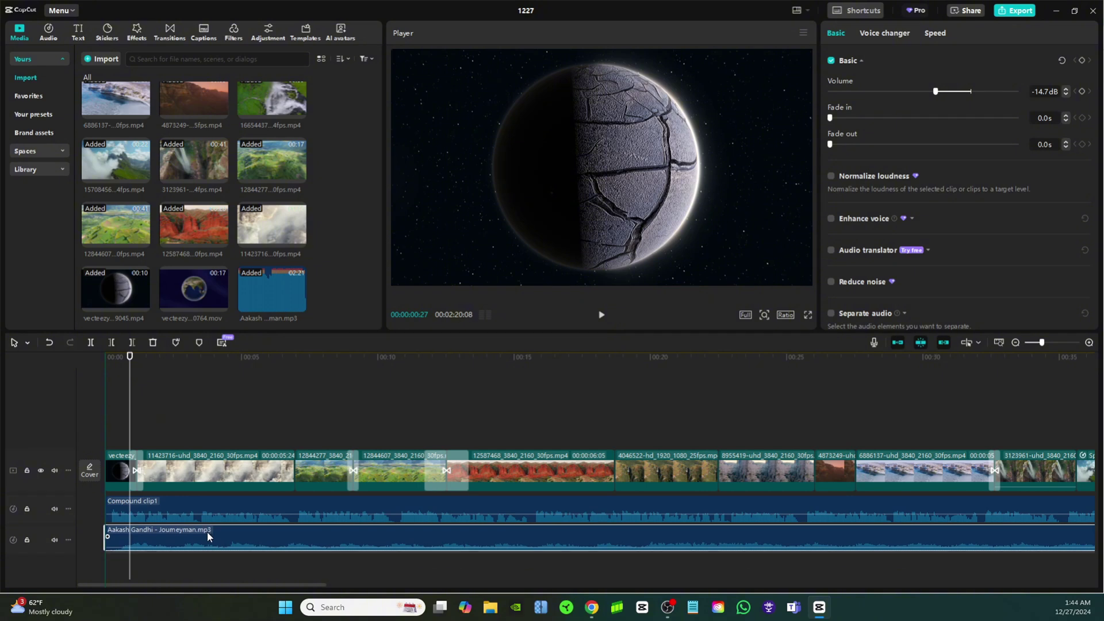
- Play the edit from the beginning to preview the music, then return to the start
drag(132, 359, 87, 357)
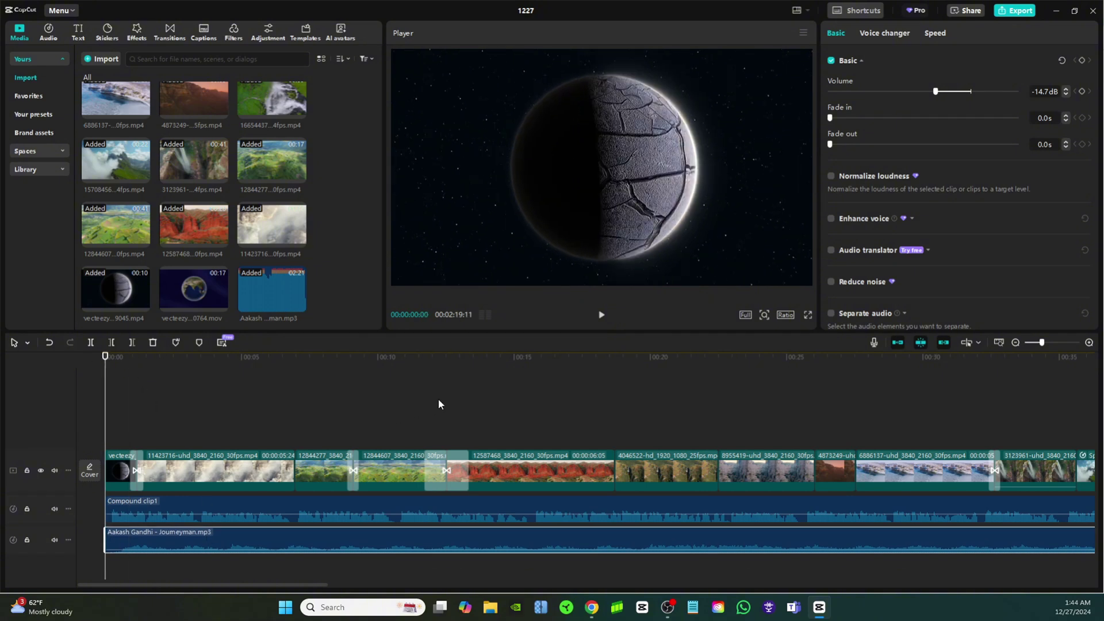
click(602, 316)
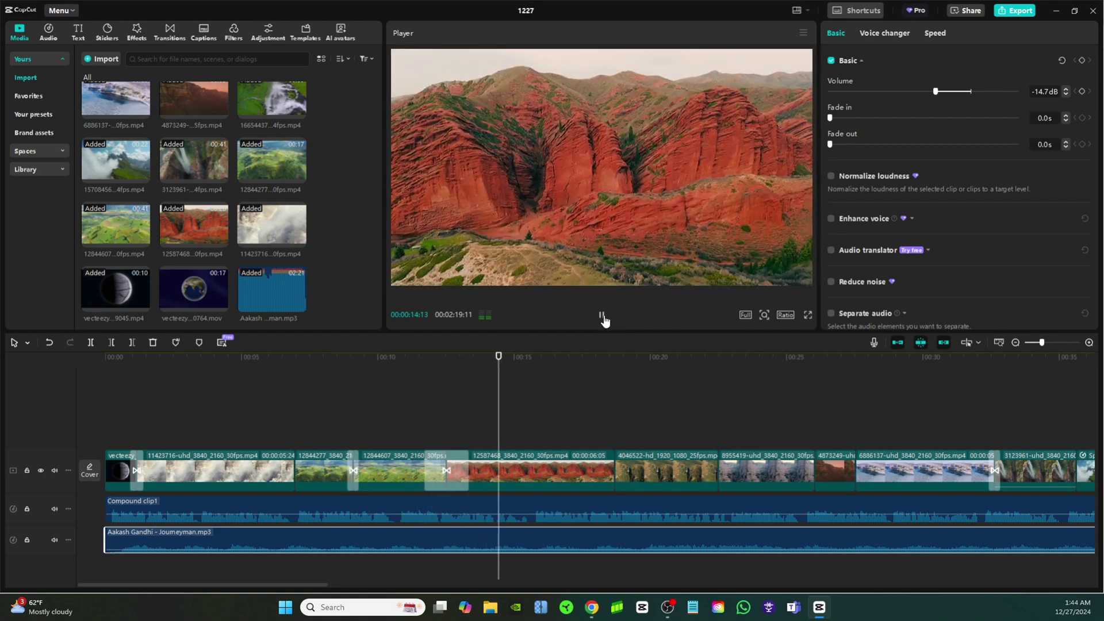
click(602, 317)
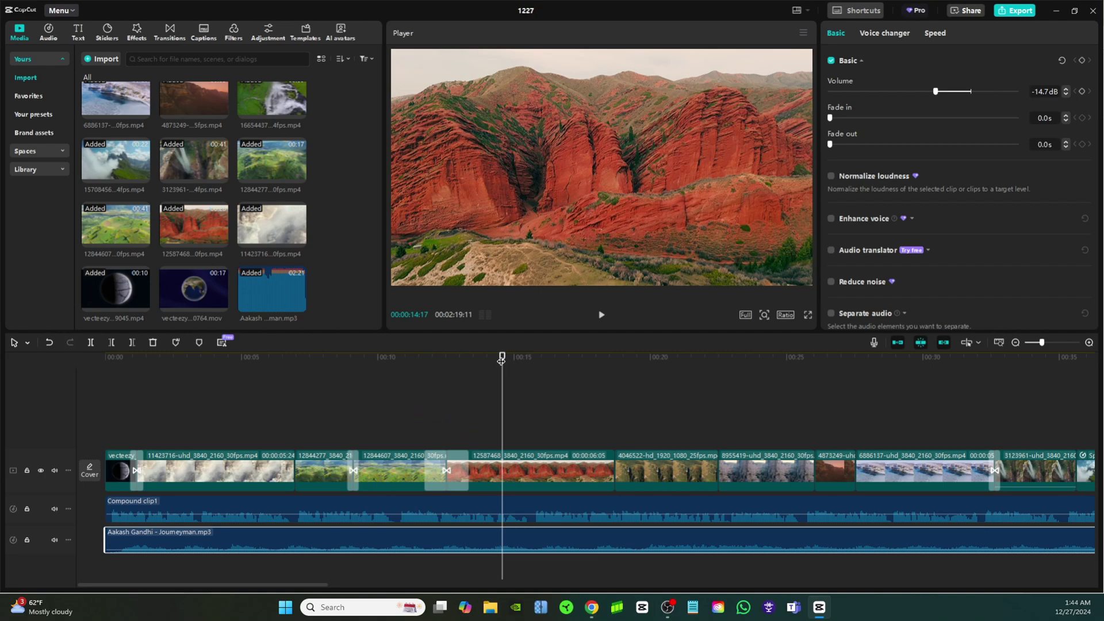
drag(501, 359, 576, 535)
key(Home)
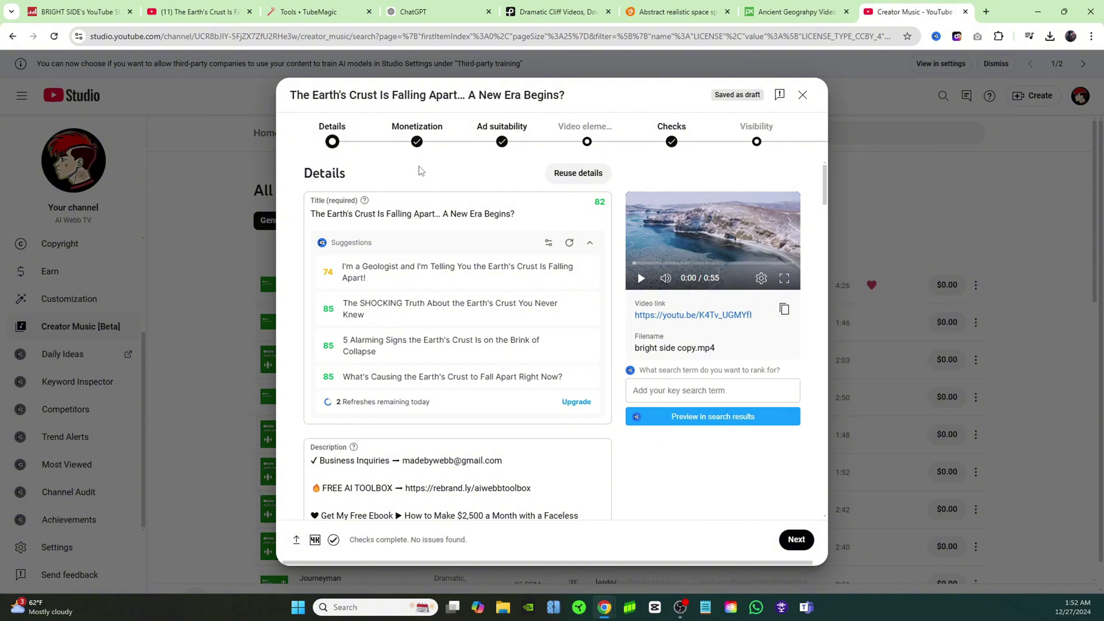
- Advance through Details, Monetization, Ad suitability and Checks to the Visibility step
click(796, 539)
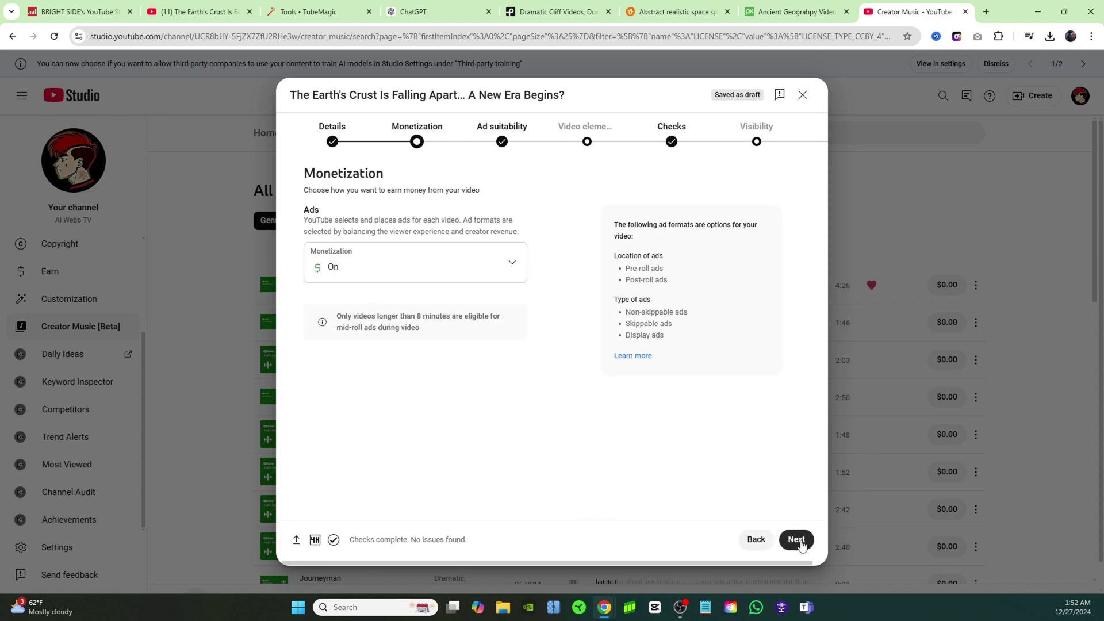
click(797, 541)
click(797, 541)
click(795, 548)
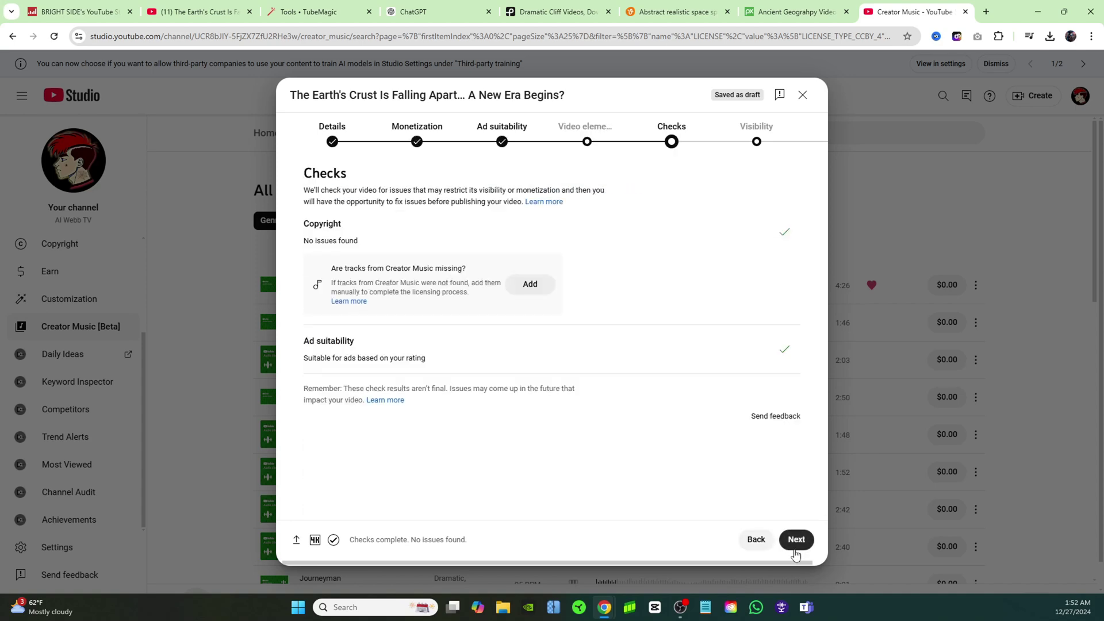
click(794, 547)
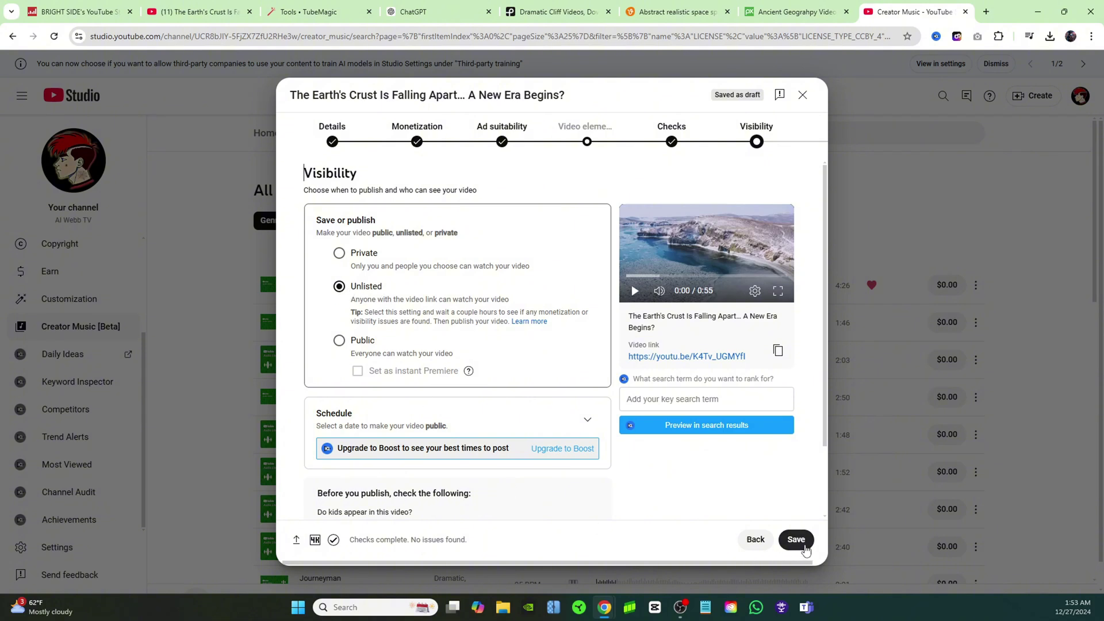
- Save the video as unlisted, then paste its link into Warp Upload and generate metadata
click(797, 540)
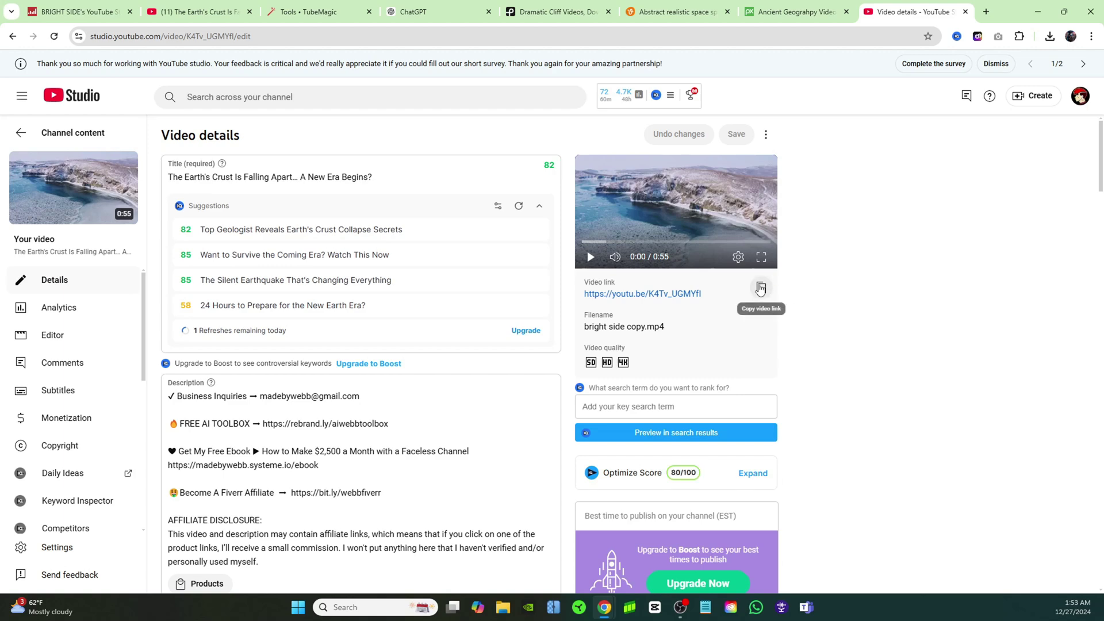
click(762, 290)
key(ctrl+3)
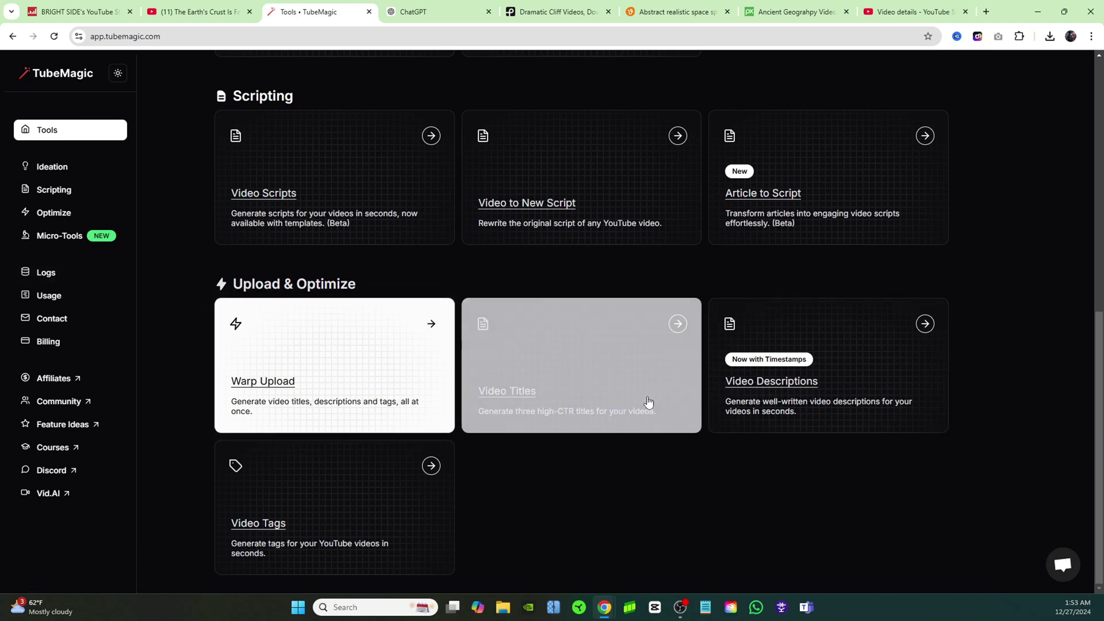
click(299, 400)
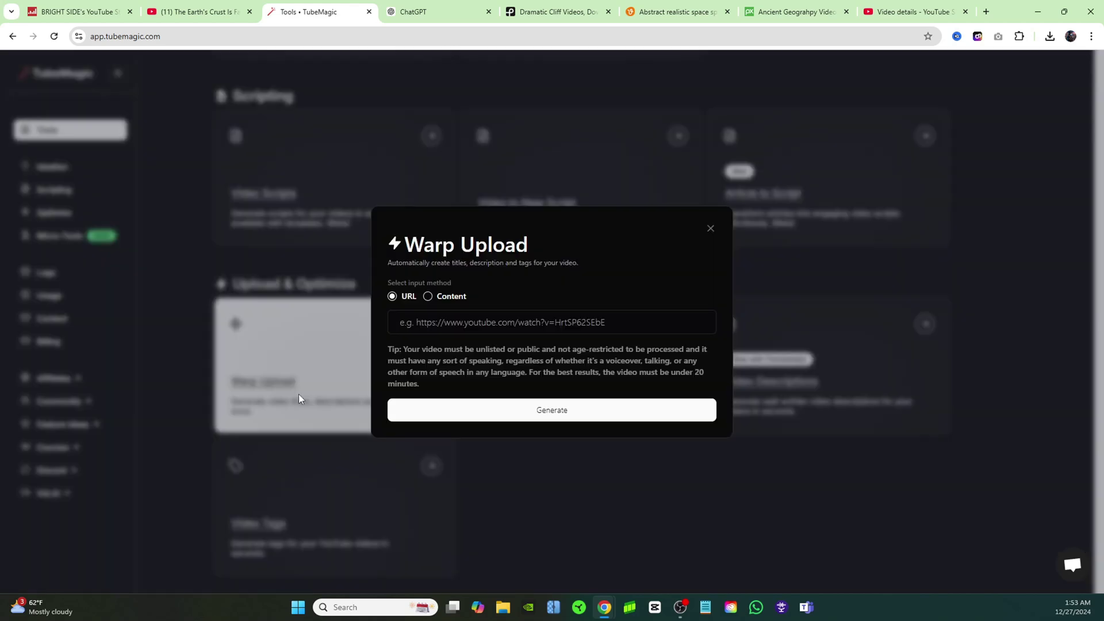
click(460, 324)
right_click(477, 315)
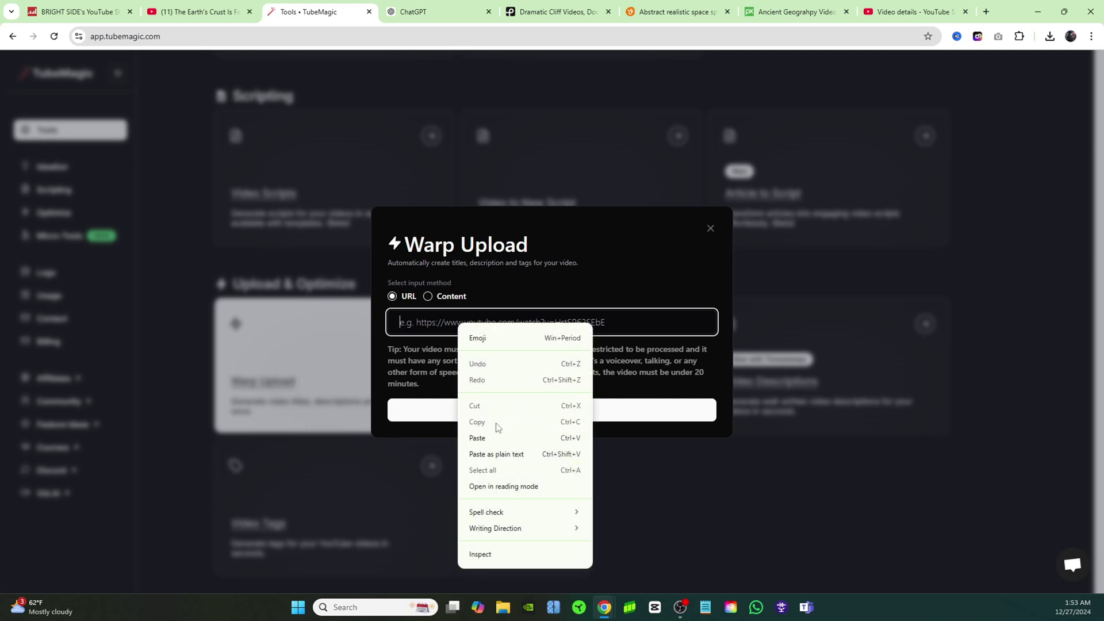
click(486, 438)
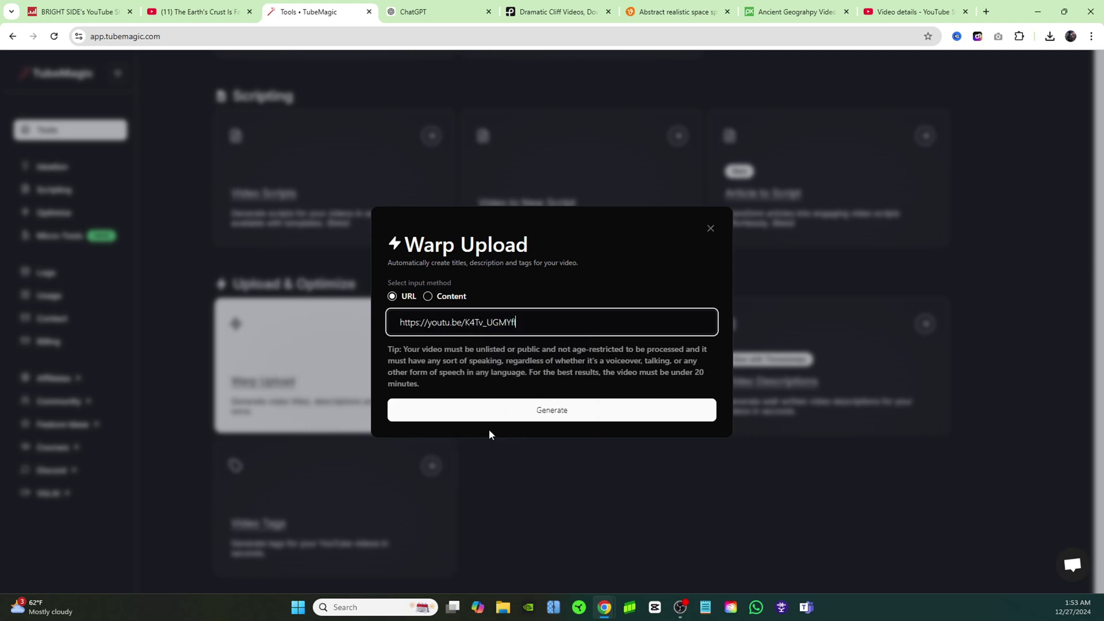
click(579, 419)
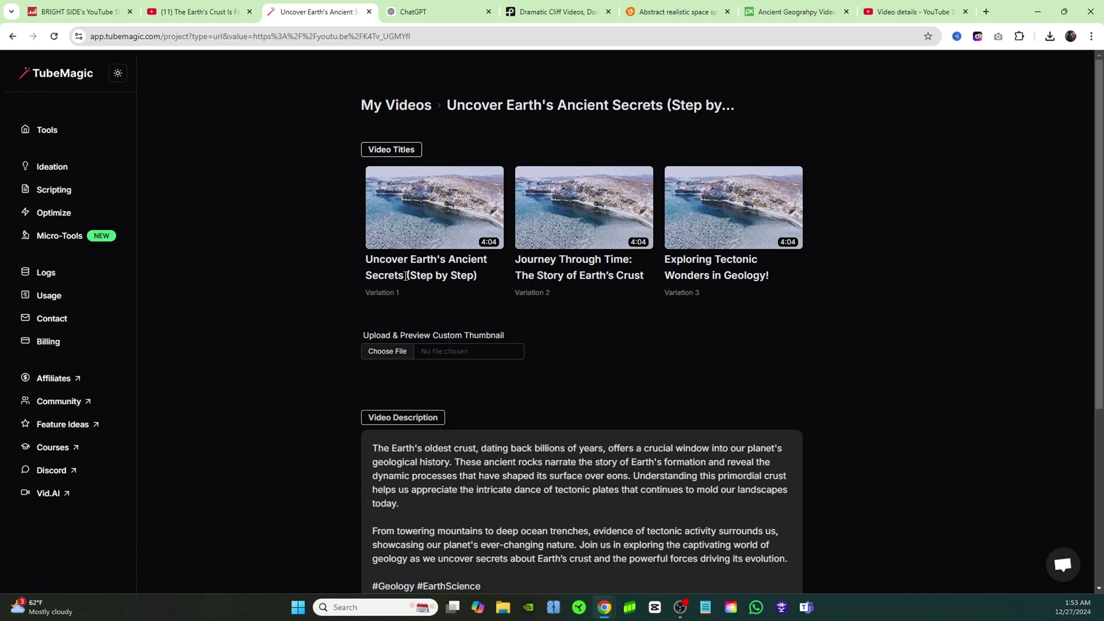
- Paste TubeMagic's generated description, ending #Geology #EarthScience, into the YouTube Studio Description box
scroll(684, 289, down, 4)
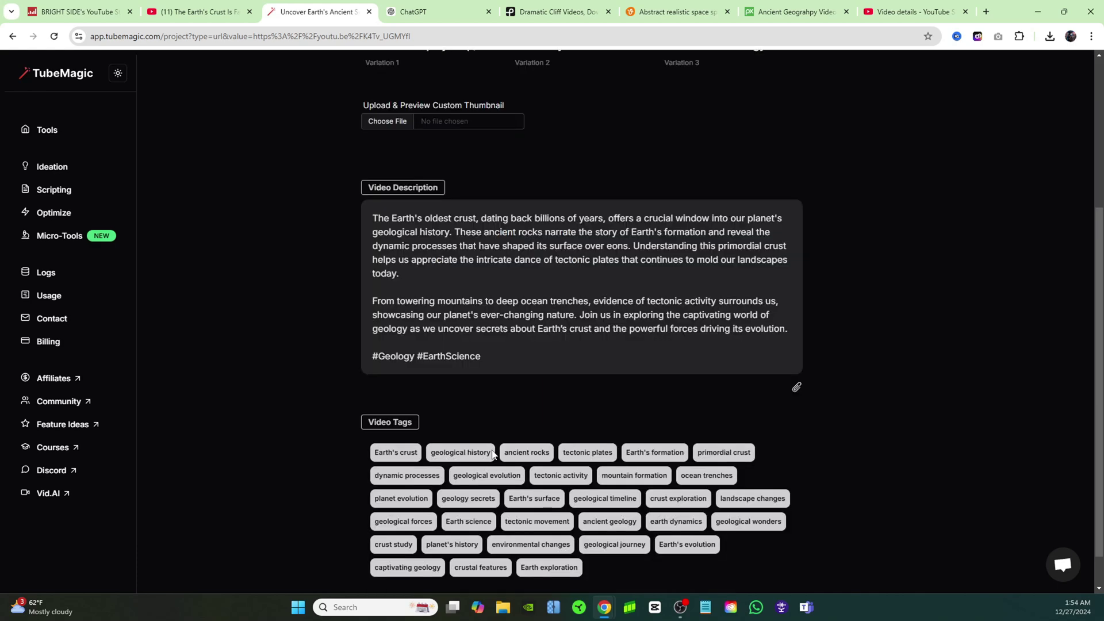
scroll(633, 387, up, 1)
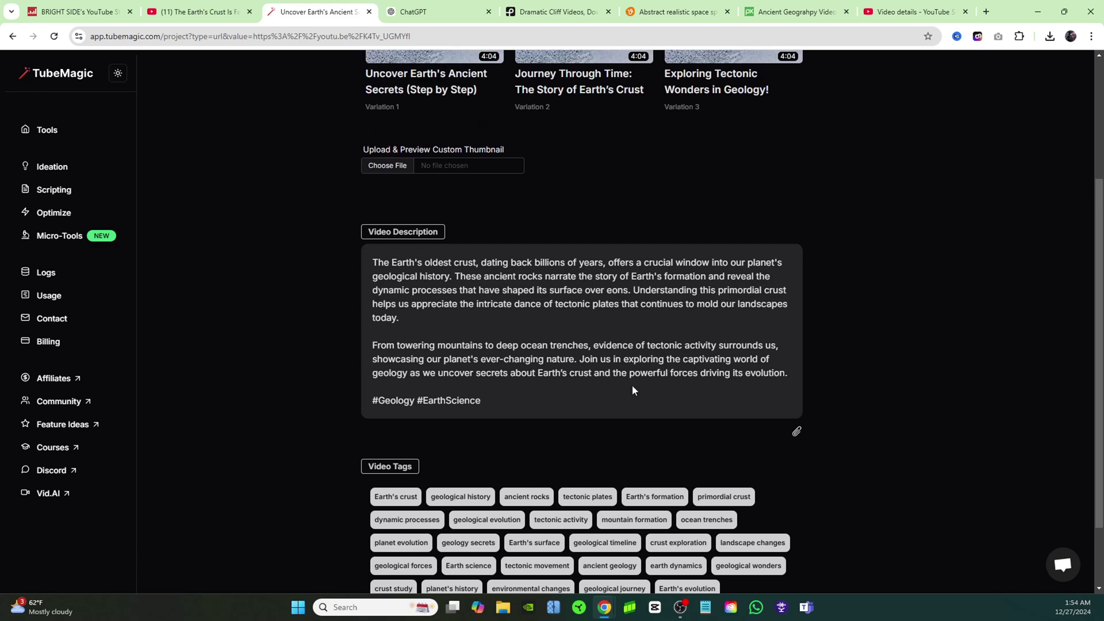
click(795, 446)
key(ctrl+9)
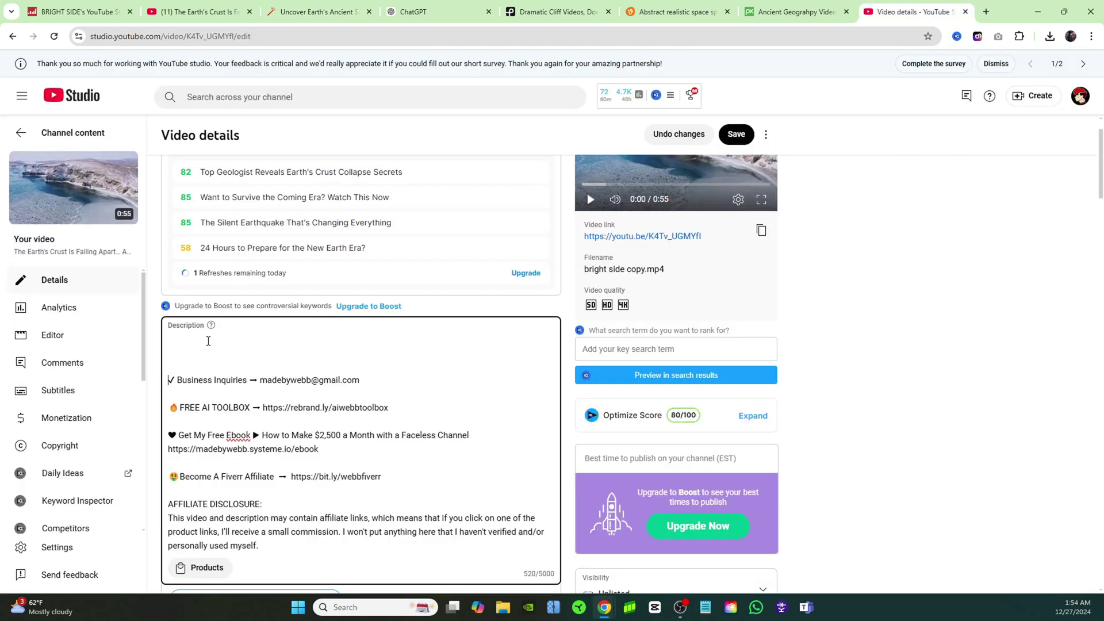
right_click(208, 339)
click(270, 207)
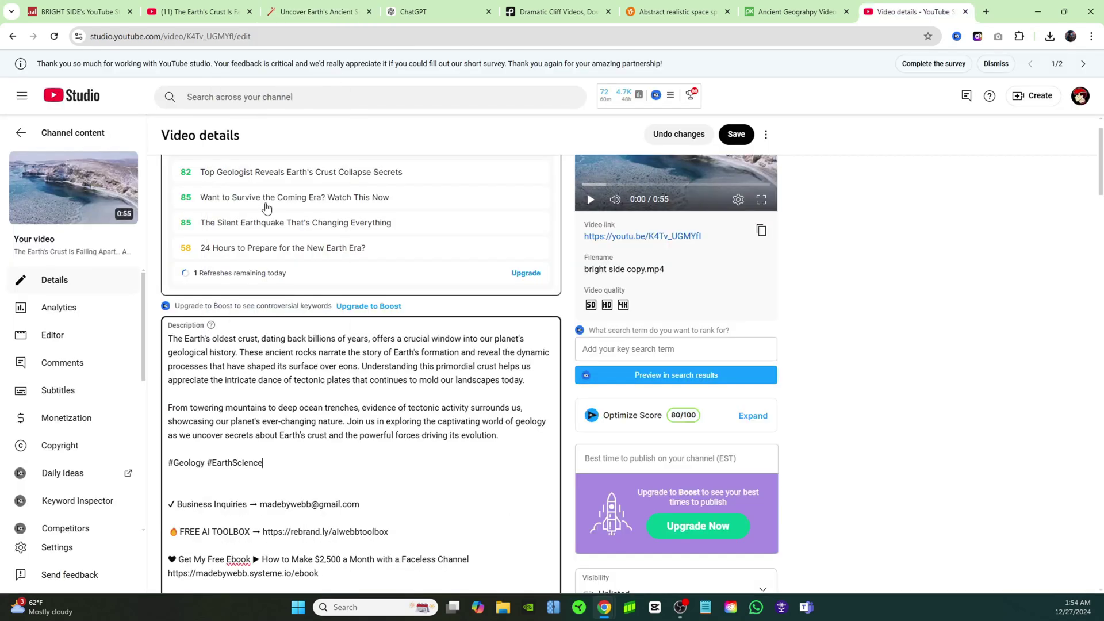
- Back in TubeMagic, copy the generated video tags list
click(312, 12)
scroll(407, 380, down, 2)
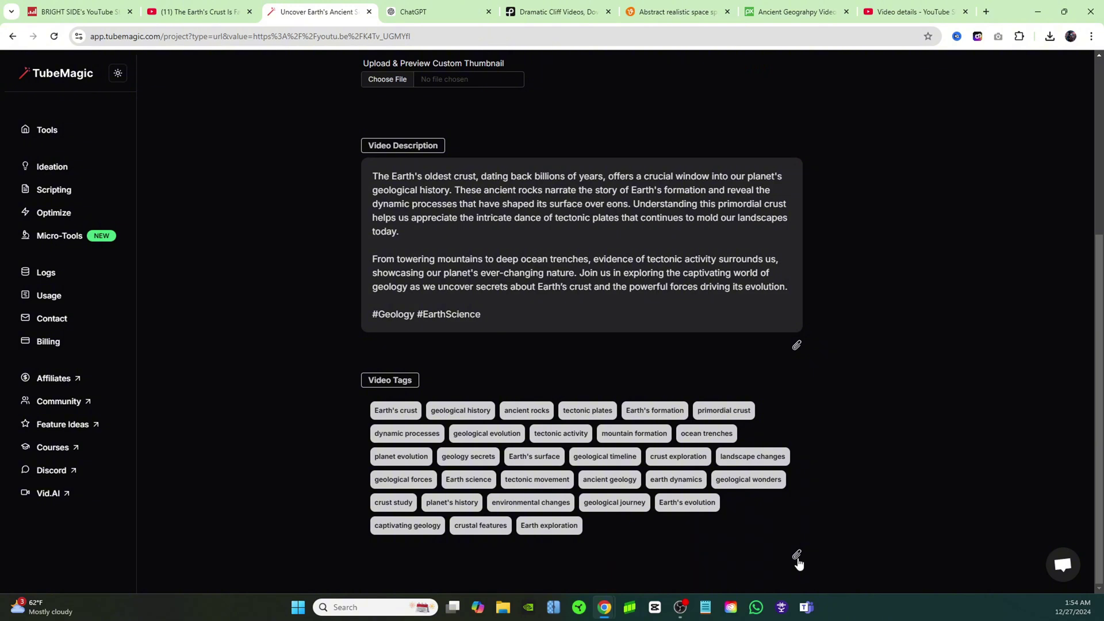
click(797, 557)
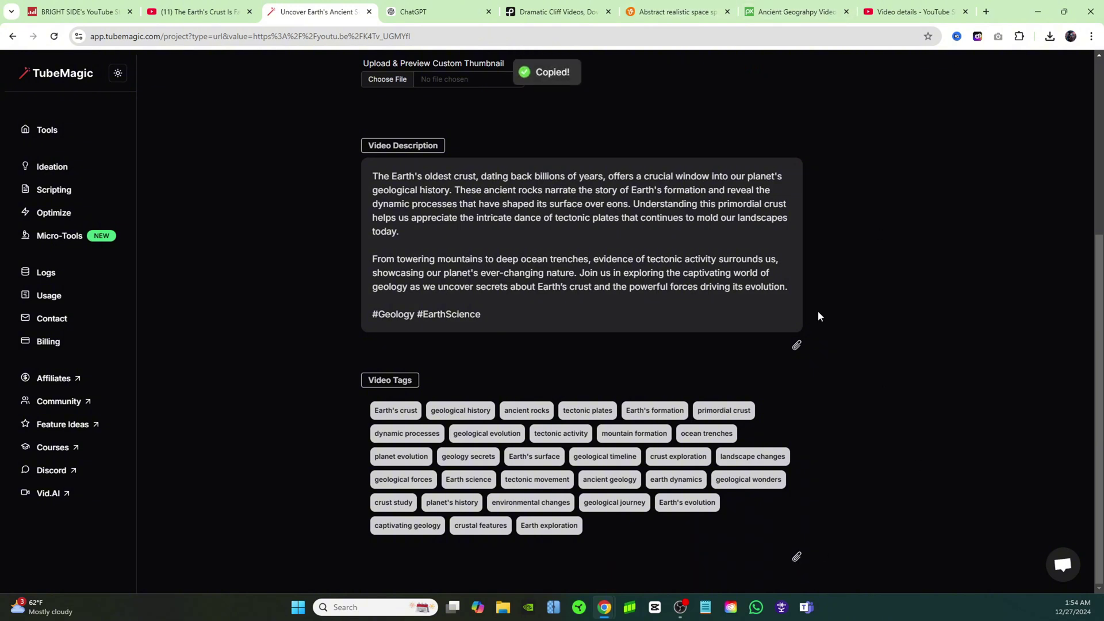
scroll(837, 336, up, 5)
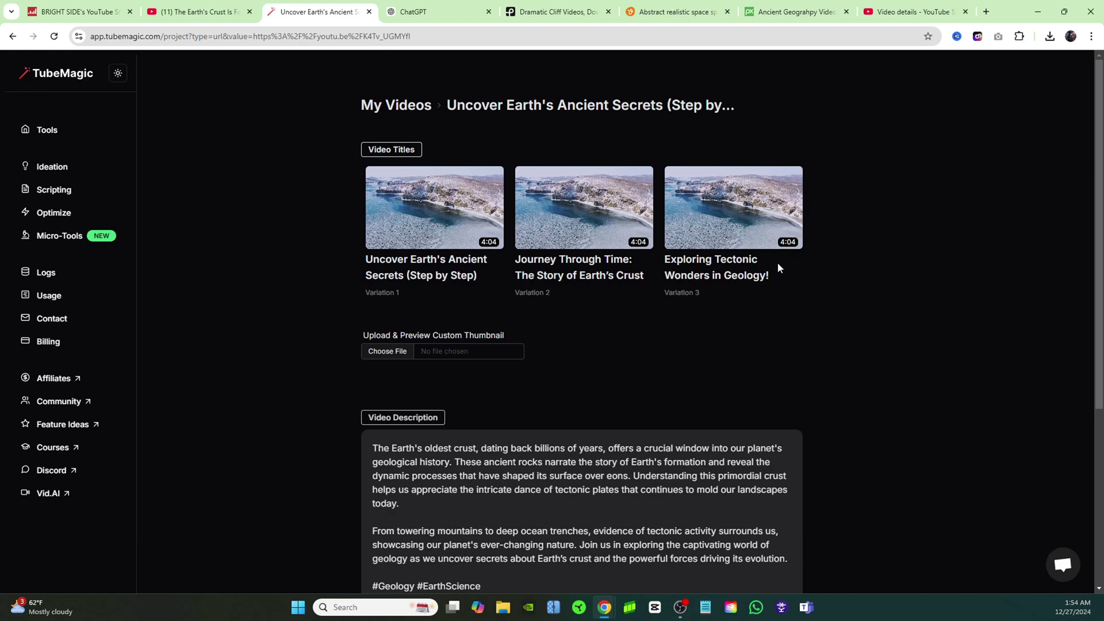
scroll(309, 232, down, 5)
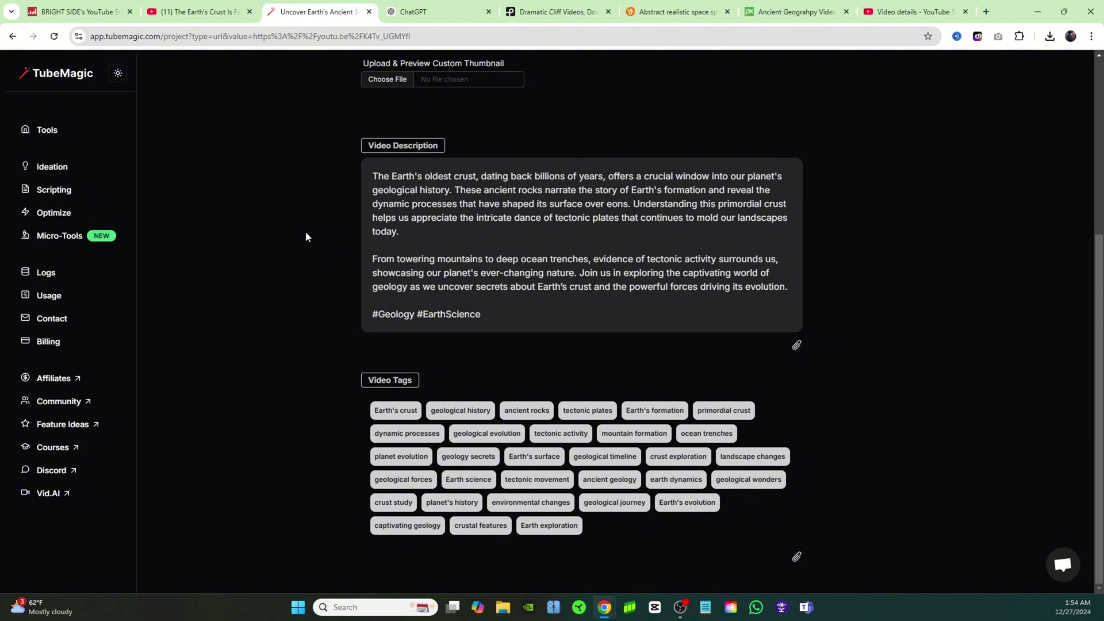
scroll(306, 236, up, 5)
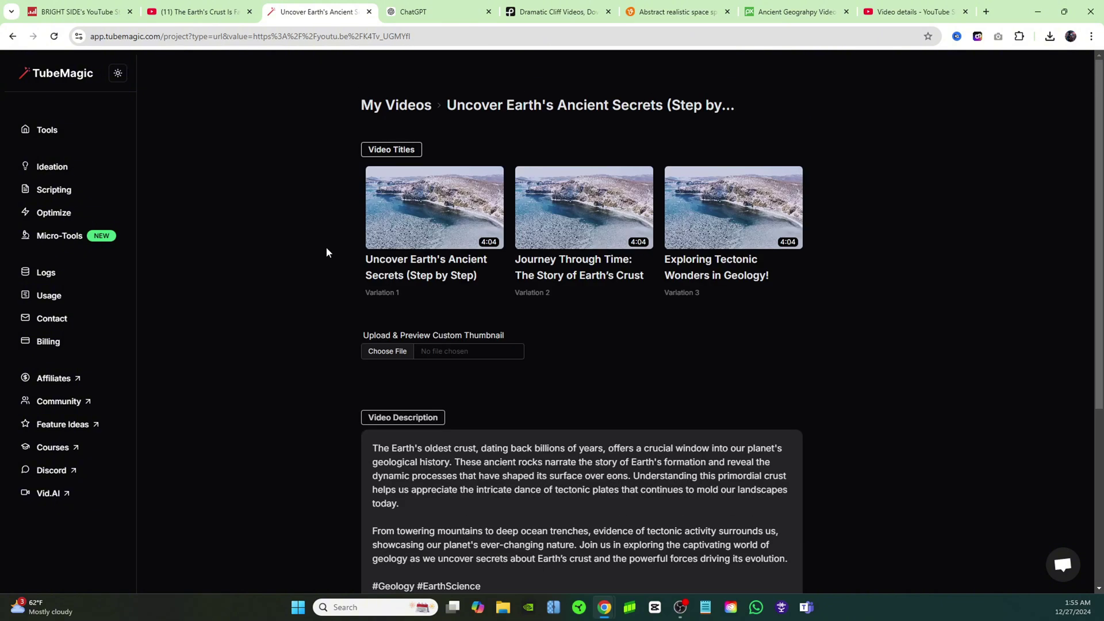